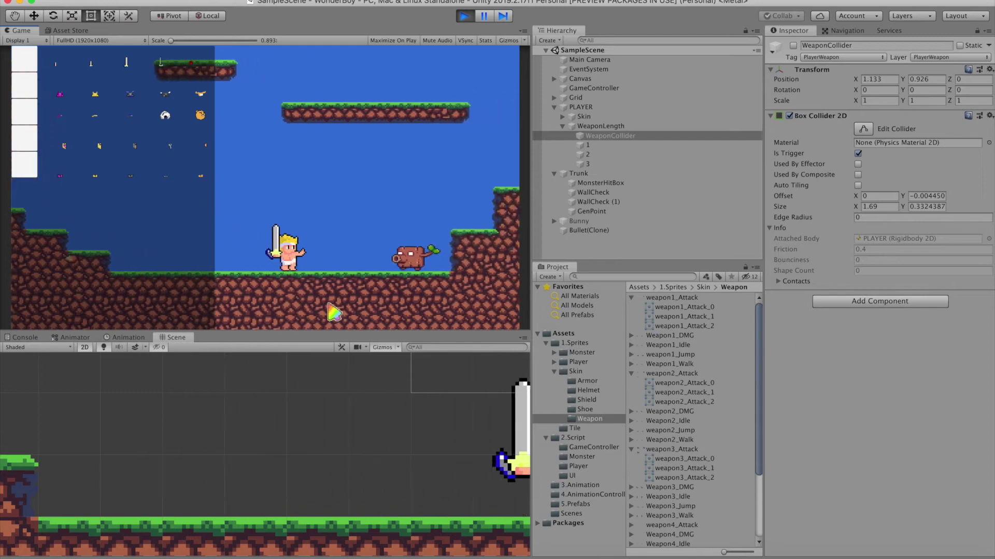
- Create an empty child object named HitBox under PLAYER
key("z")
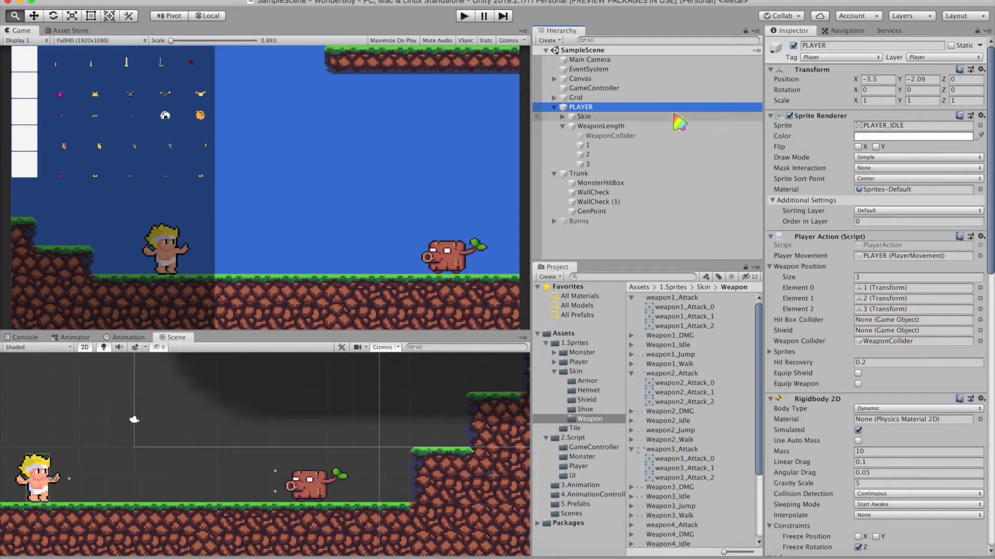
right_click(588, 107)
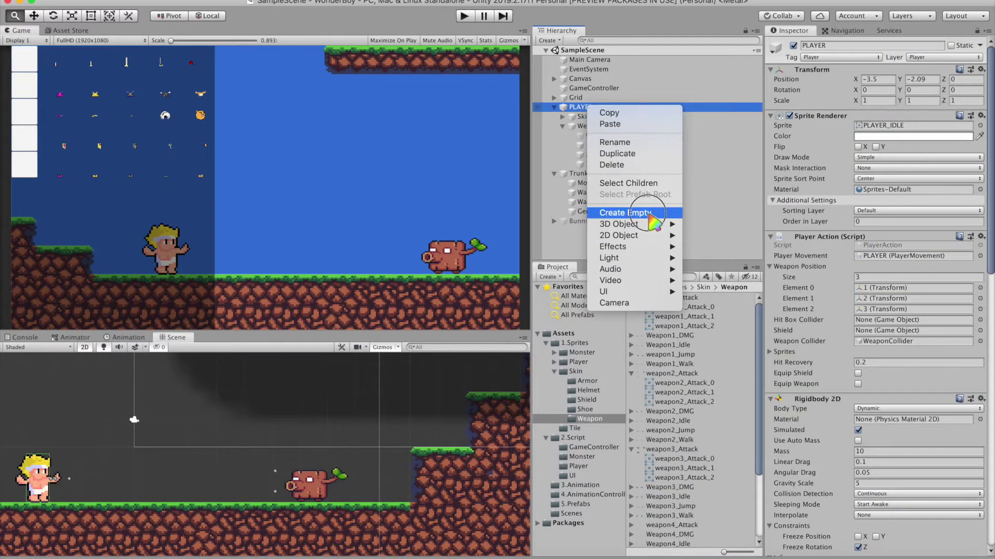
left_click(653, 220)
left_click(562, 126)
type("HitBox")
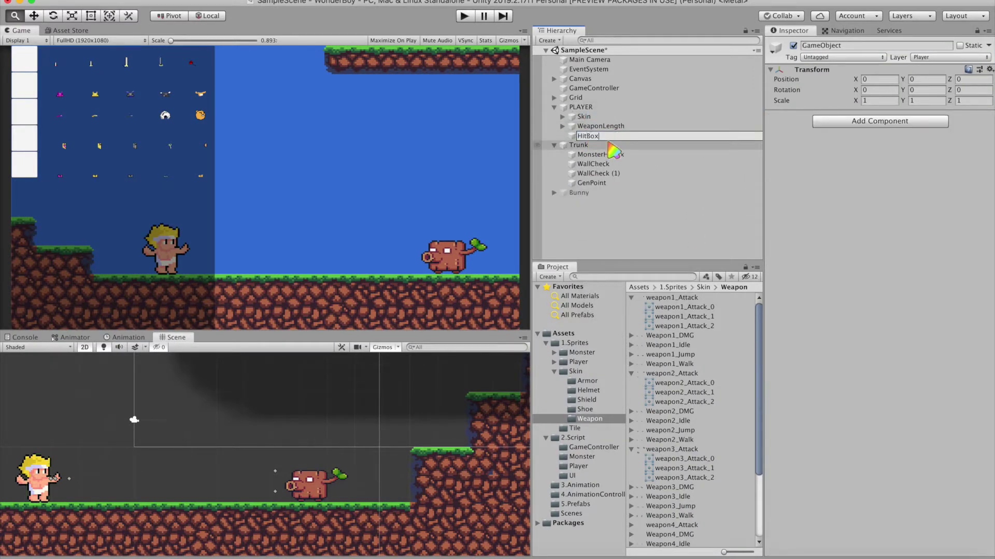
key("Return")
- Give HitBox a trigger Box Collider 2D with bounds fitted around the player sprite
left_click(870, 121)
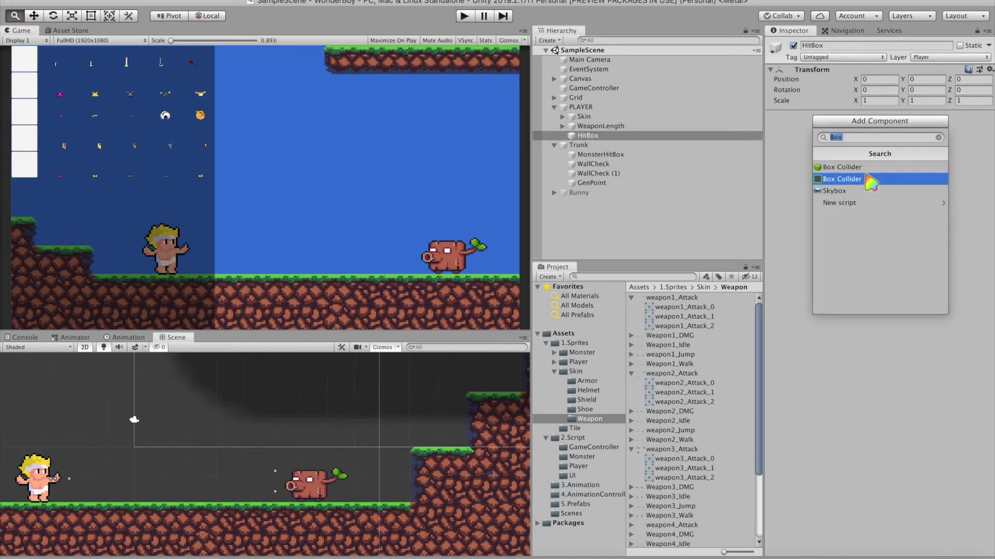
left_click(871, 180)
left_click(858, 153)
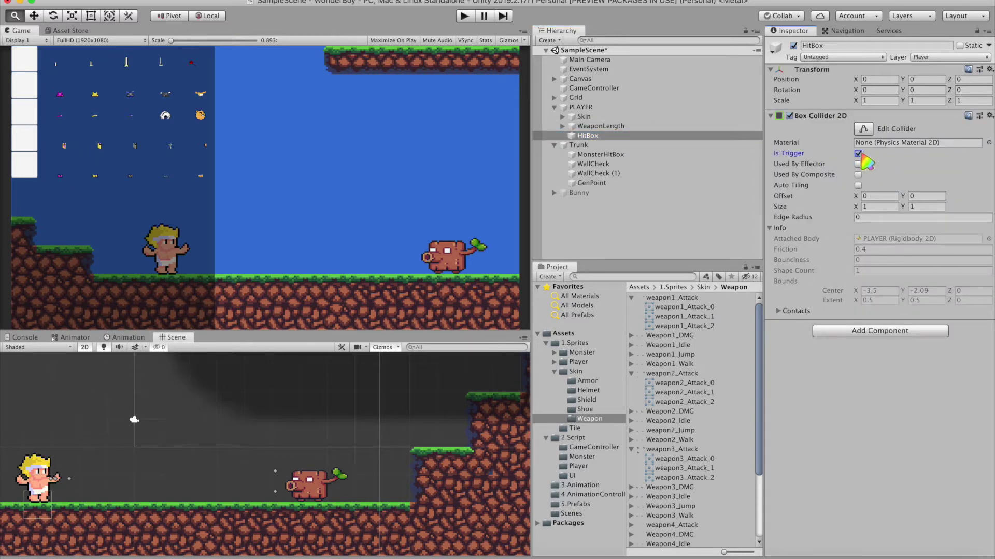
left_click(863, 129)
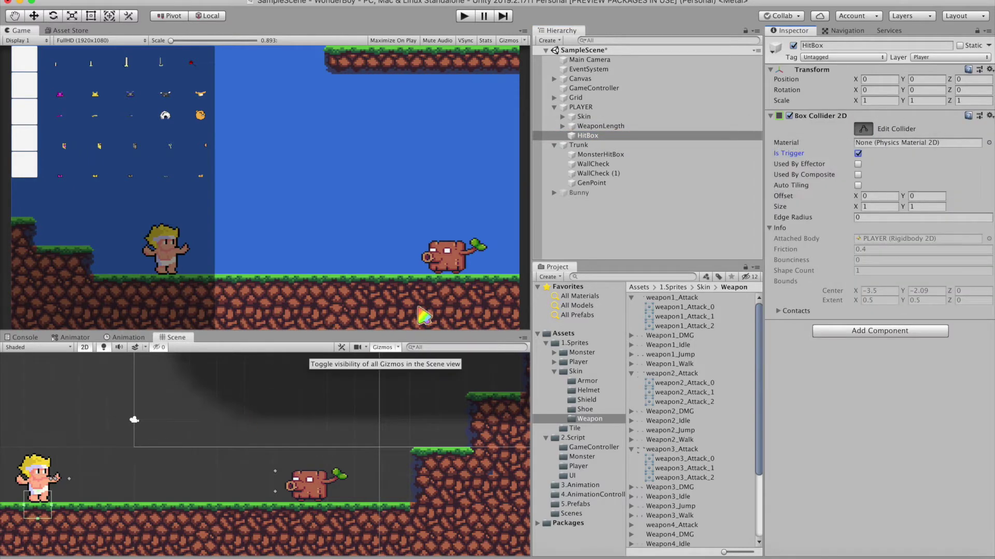
scroll(356, 406, "up", 5)
middle_click_drag(318, 442, 289, 478)
left_click_drag(296, 458, 305, 457)
left_click_drag(250, 458, 243, 457)
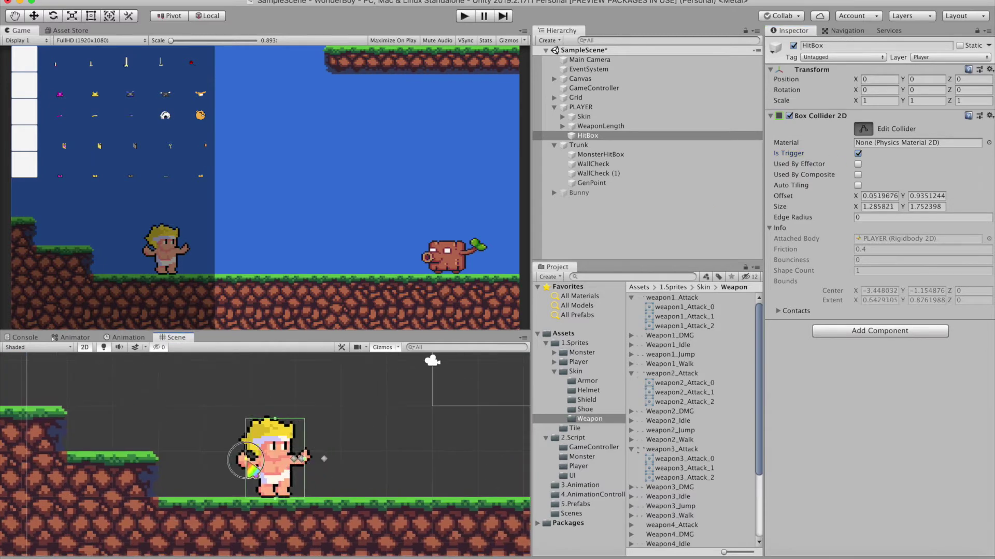
left_click(863, 129)
- Set HitBox's tag and layer to PlayerHitBox and assign it as Player Action's Hit Box Collider
left_click(842, 57)
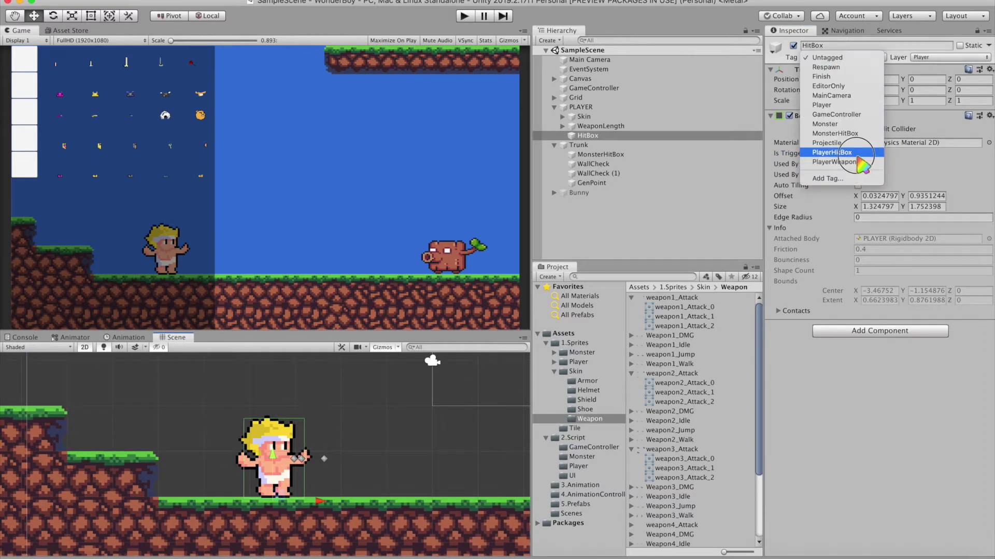
left_click(854, 153)
left_click(964, 57)
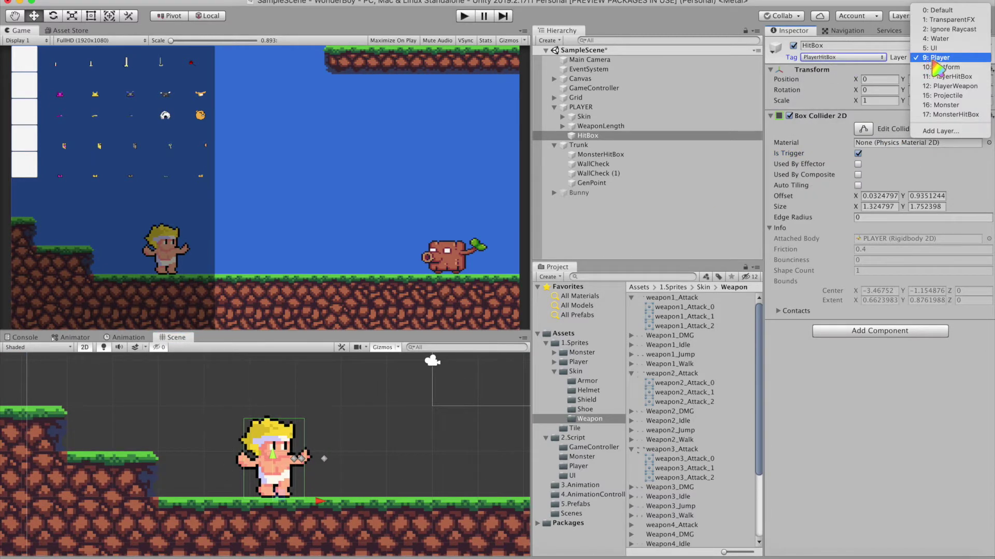
left_click(953, 76)
left_click(596, 107)
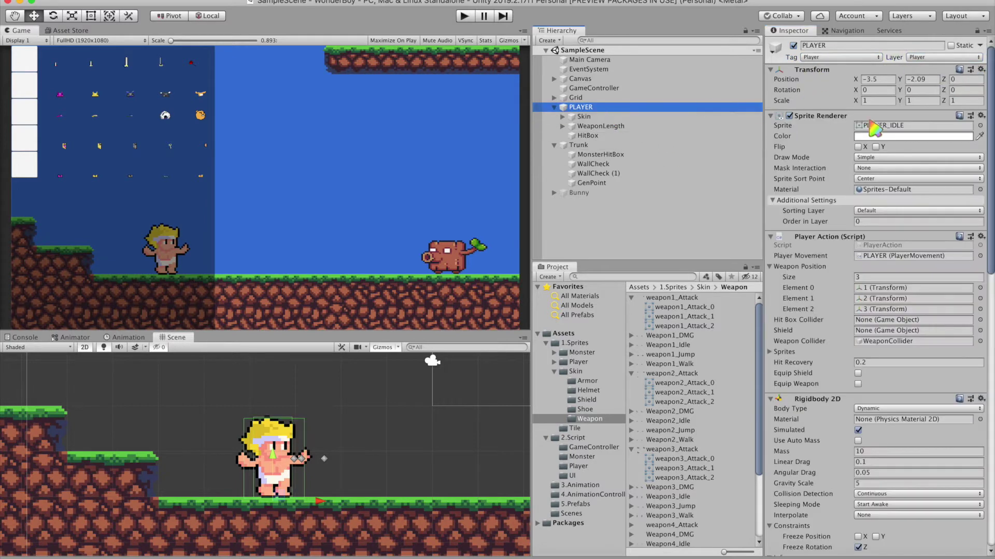
left_click_drag(587, 136, 896, 327)
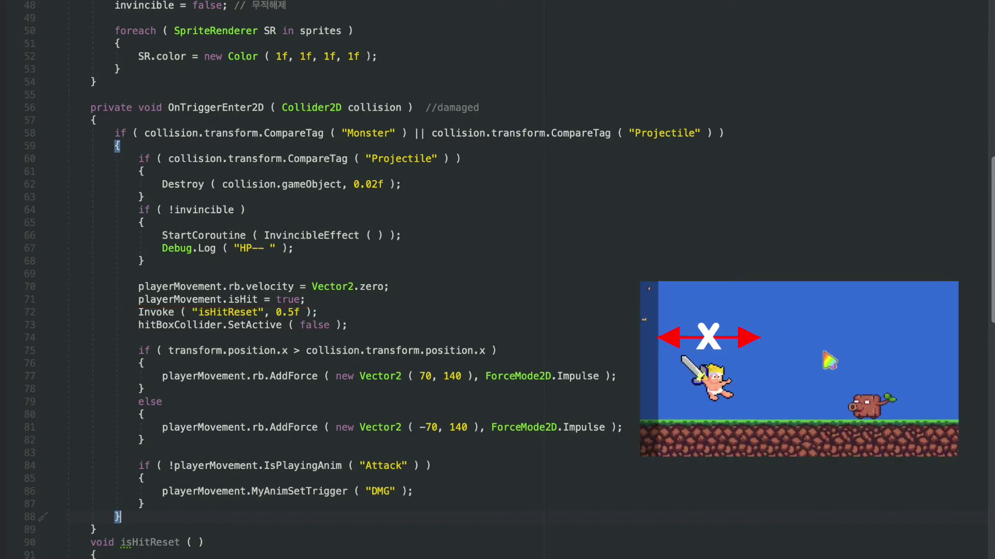
- Scroll through OnTriggerEnter2D, isHitReset and the InvincibleEffect coroutine in the PlayerAction script
scroll(497, 280, "down", 2)
left_click(144, 470)
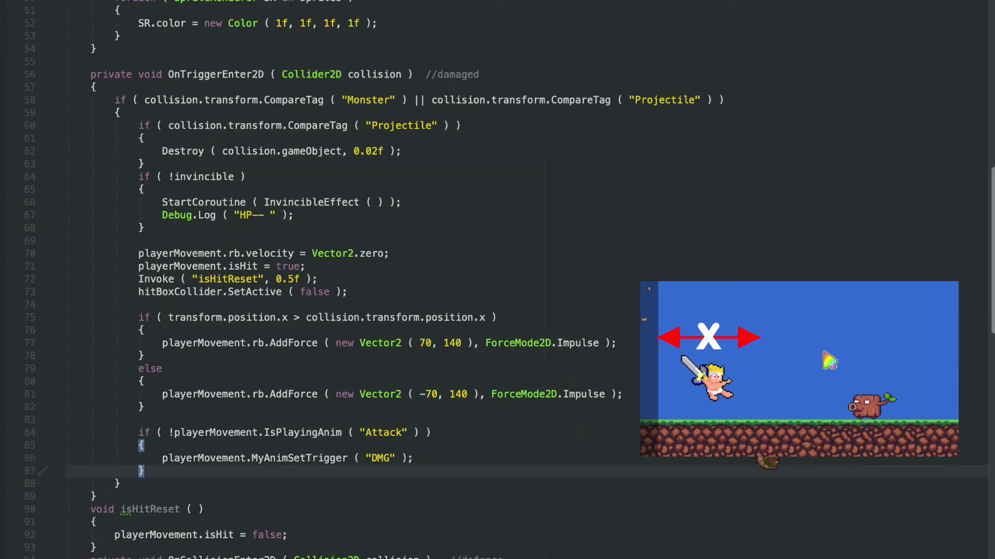
scroll(767, 461, "down", 5)
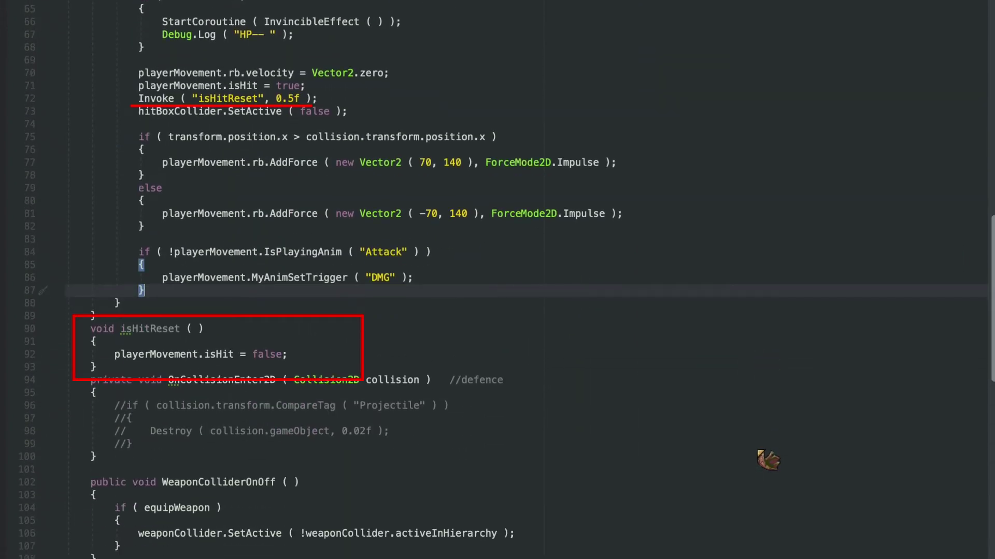
scroll(767, 460, "down", 1)
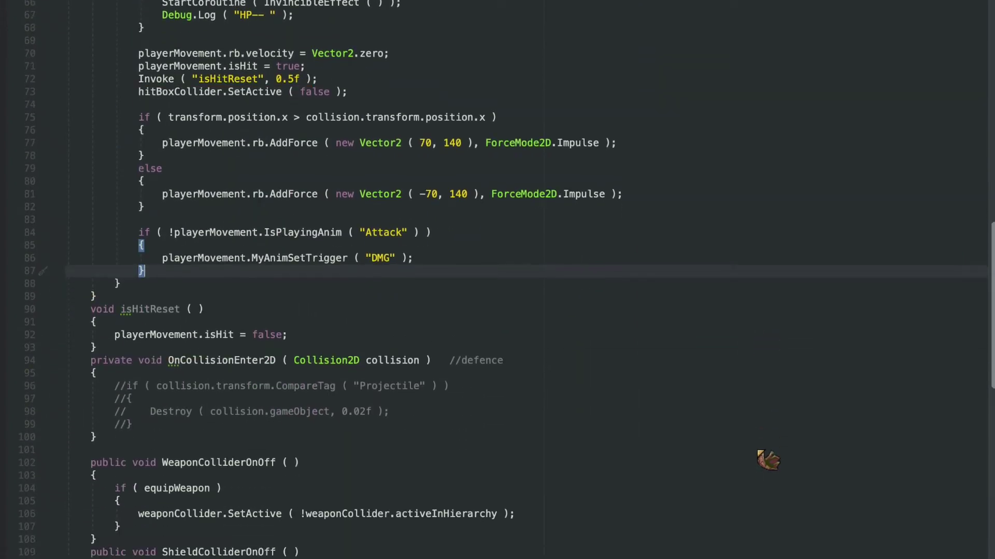
scroll(768, 460, "up", 3)
scroll(762, 455, "up", 10)
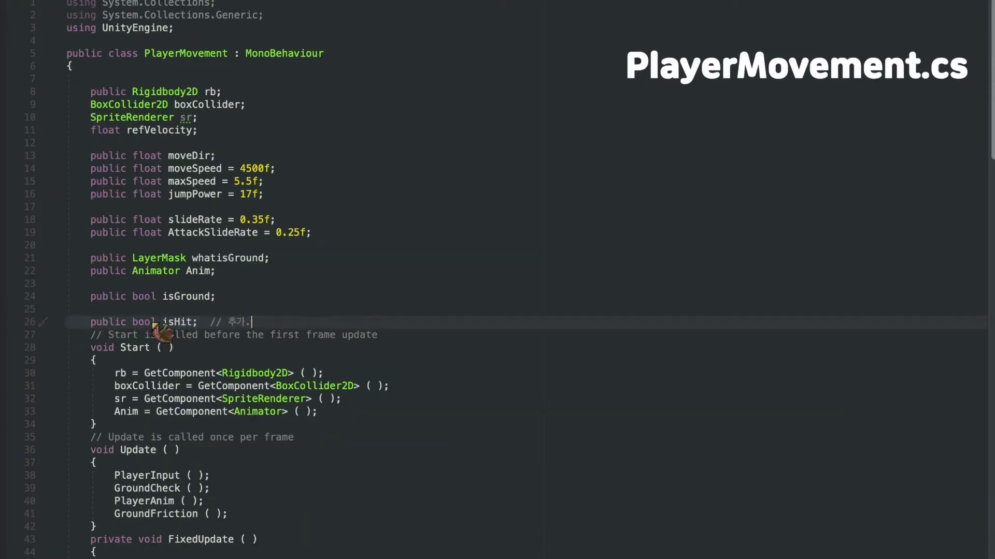
- Review the isHit field and its FixedUpdate check in PlayerMovement.cs
left_click(266, 324)
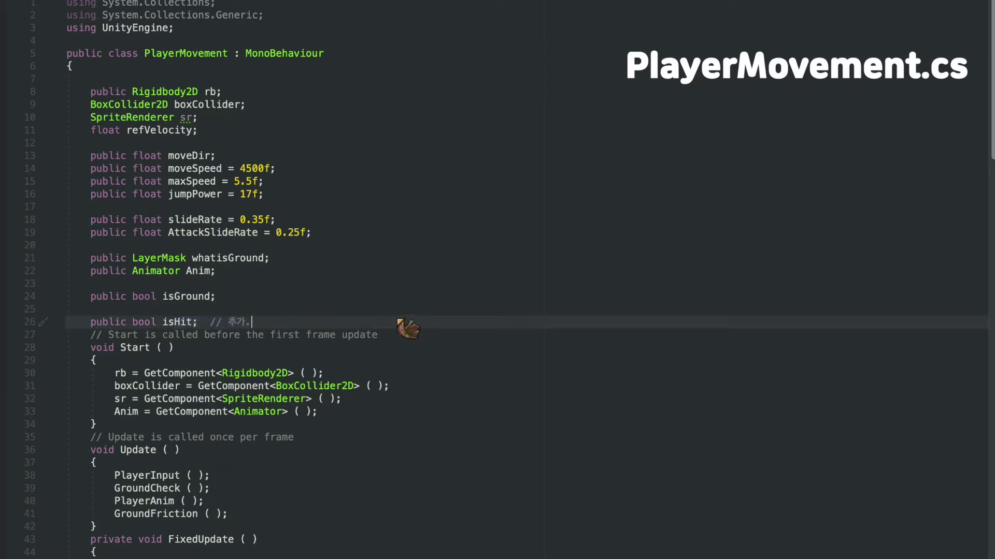
scroll(432, 248, "down", 2)
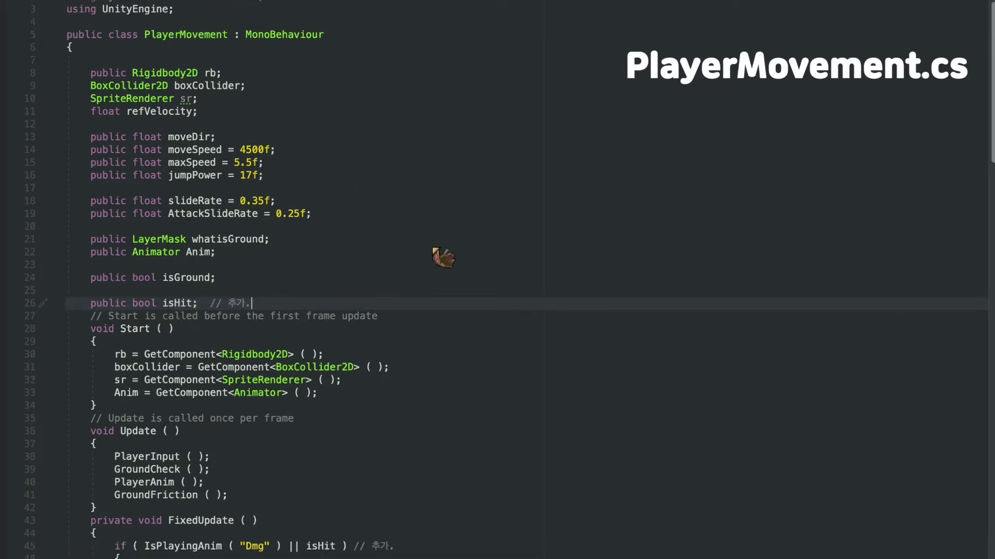
scroll(433, 249, "down", 10)
left_click(321, 376)
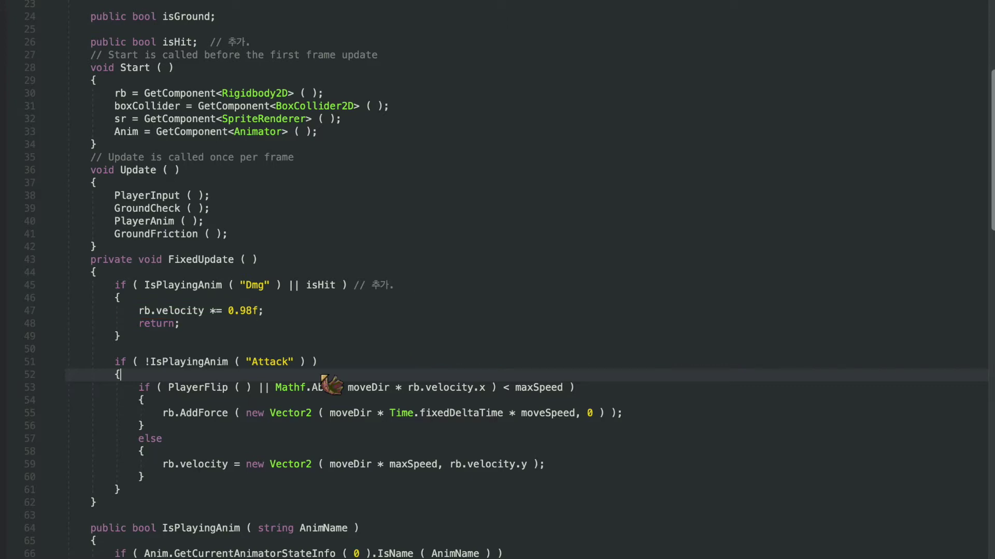
scroll(386, 254, "down", 9)
scroll(386, 253, "down", 2)
scroll(402, 351, "down", 1)
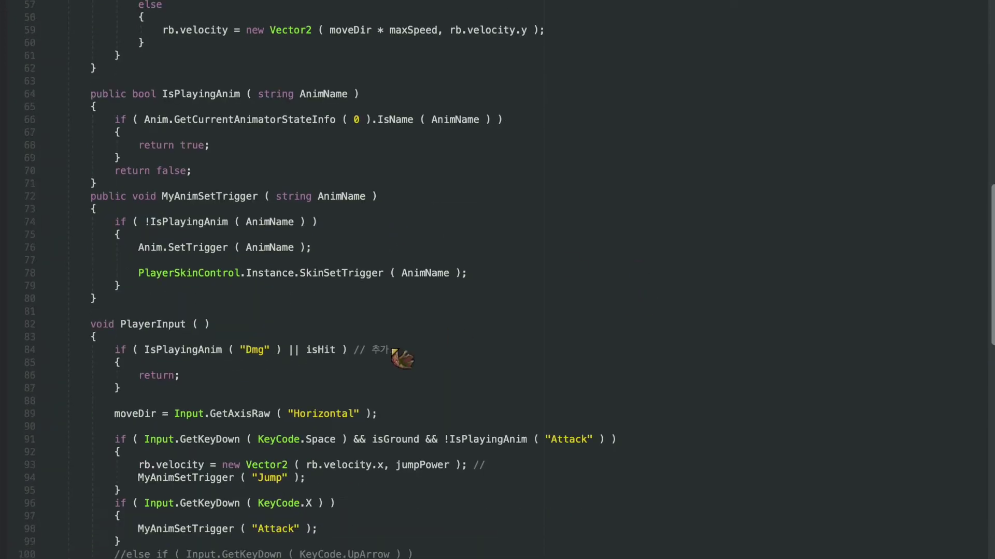
- Review the isHit and Dmg checks in PlayerInput and PlayerAnim, then enter play mode
left_click(443, 369)
scroll(443, 369, "down", 8)
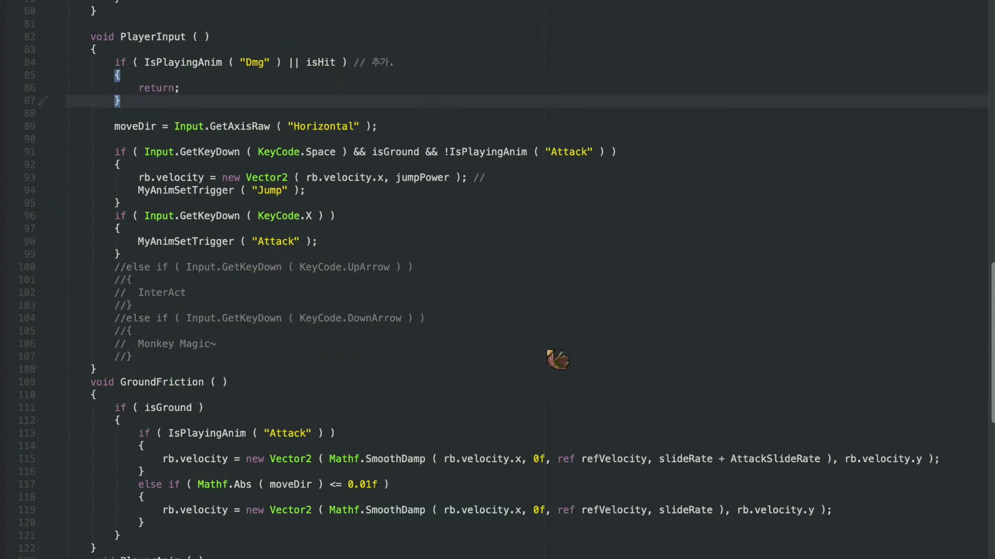
scroll(443, 368, "down", 5)
left_click(676, 368)
scroll(694, 377, "down", 2)
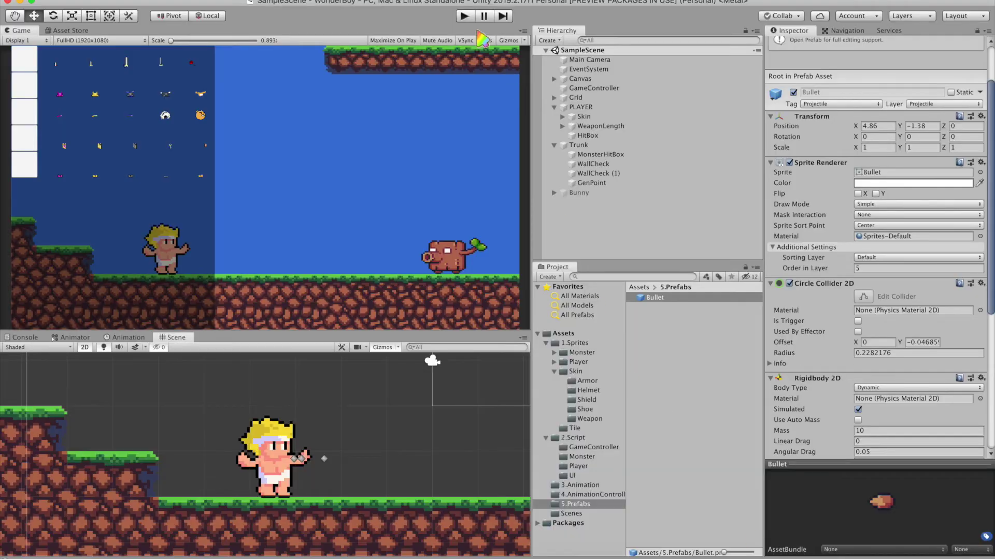
left_click(464, 16)
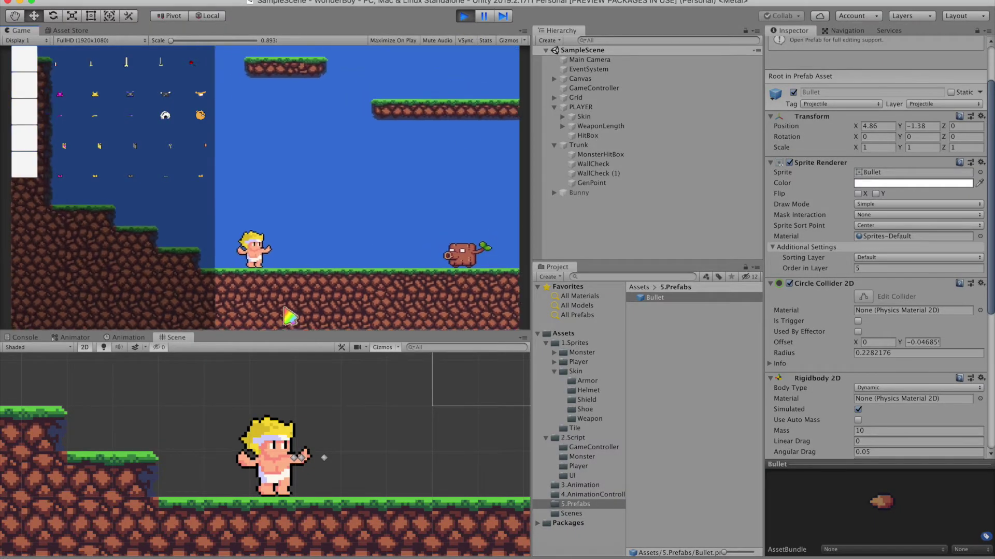
- Test-play attacking, jumping and walking left and right near the boar, then stop the game
left_click(319, 310)
key("space")
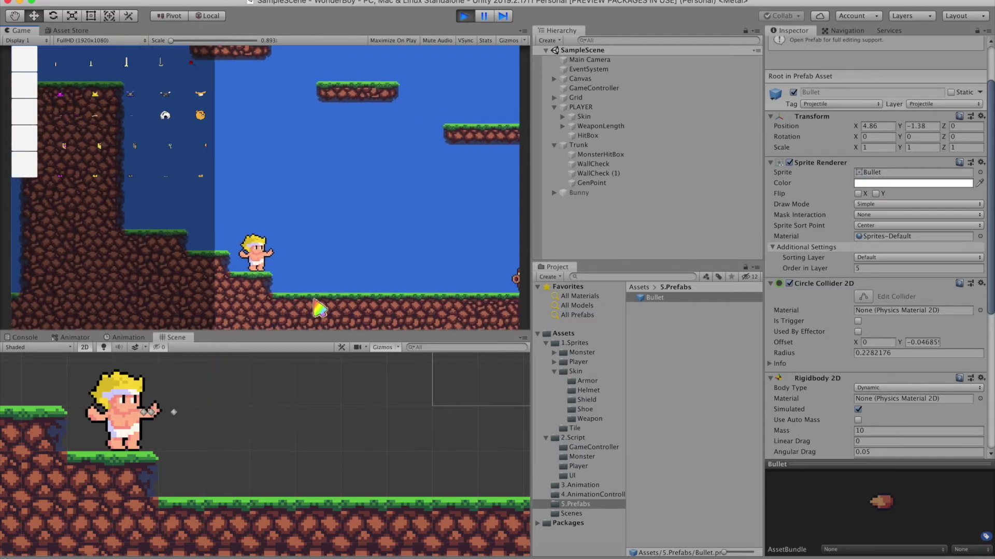
left_click(337, 319)
key("space")
key("Right")
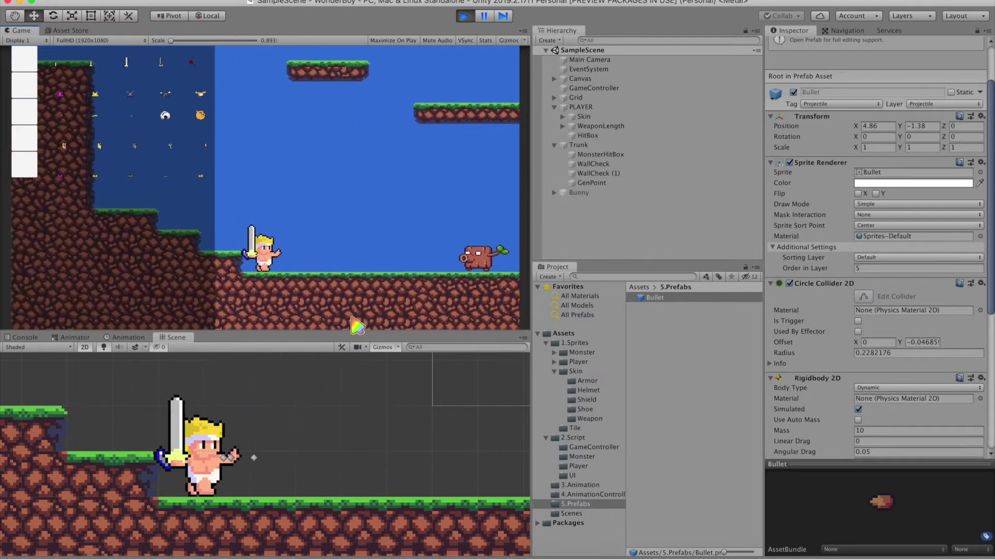
left_click(357, 325)
key("Left")
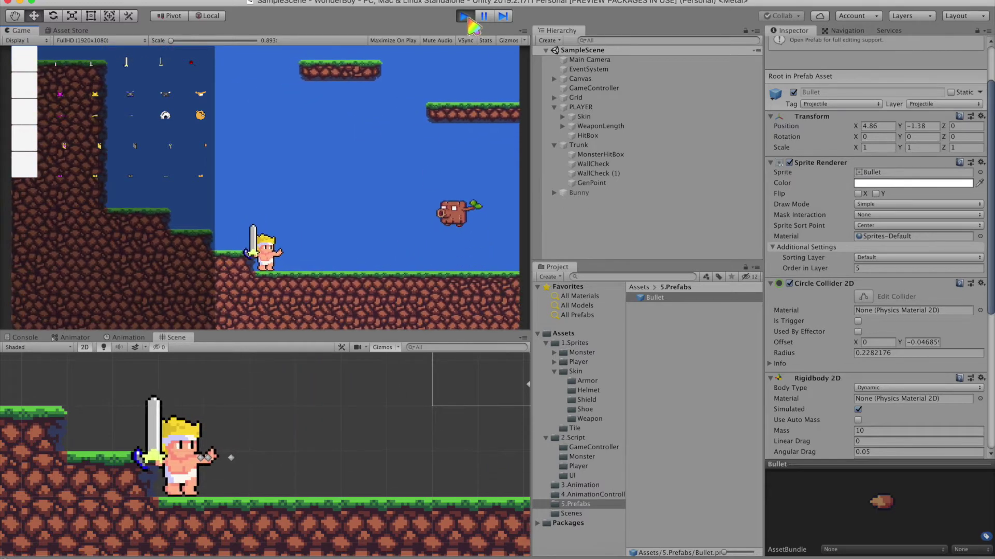
left_click(464, 16)
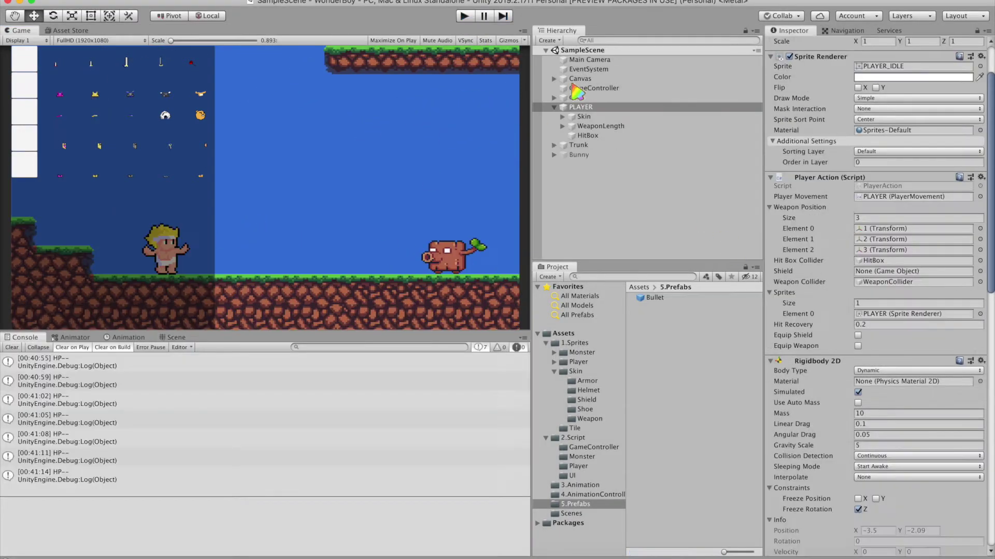
left_click(563, 116)
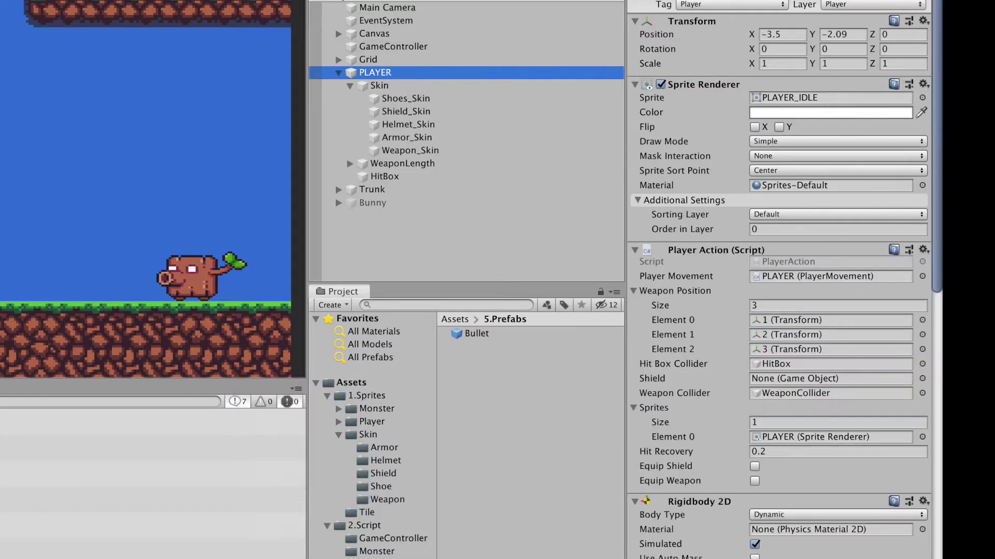
- Add the Shoes, Shield, Helmet, Armor and Weapon skin renderers to Player Action's Sprites list
left_click(409, 98)
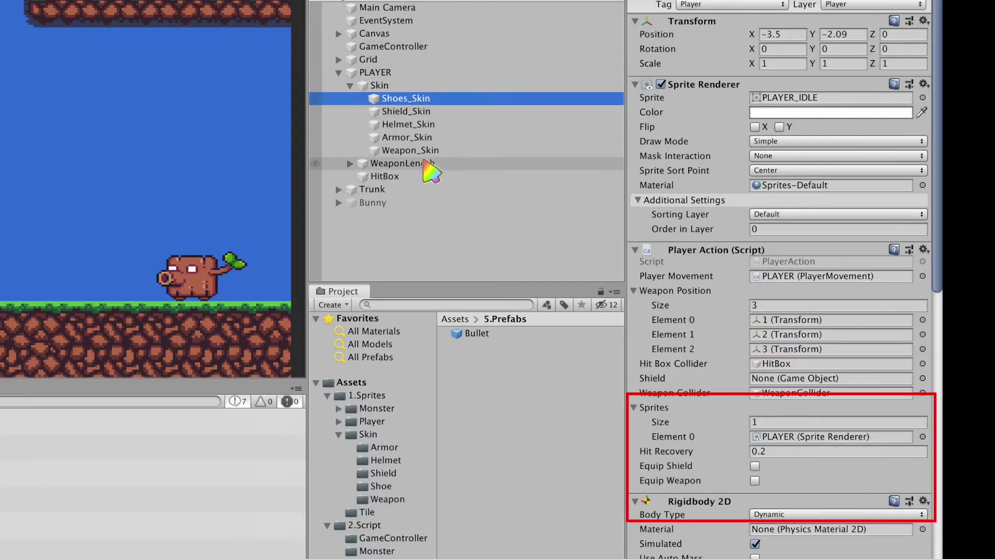
left_click(422, 151, "shift")
left_click_drag(435, 111, 761, 418)
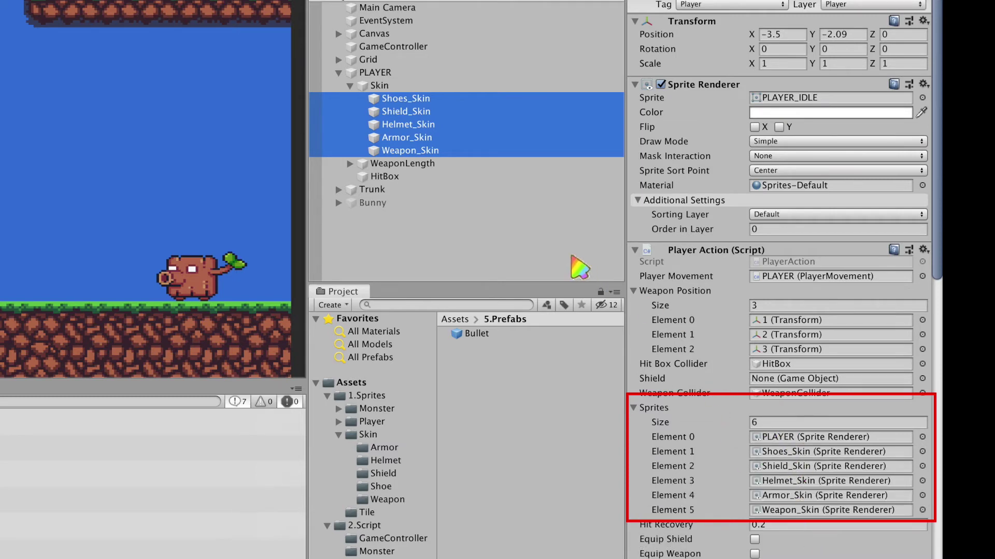
left_click(464, 16)
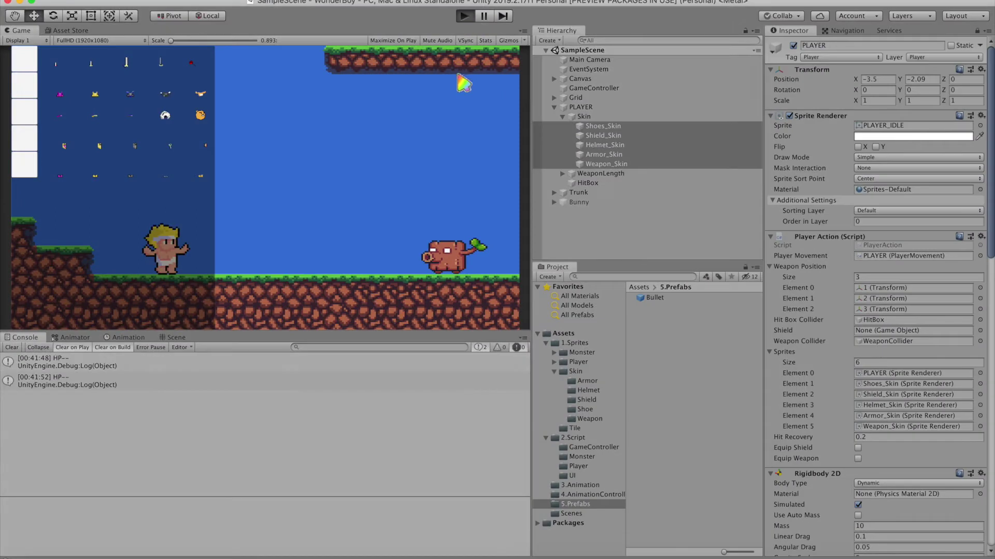
- Walk the player right into the boar's bullets until HP drops, then stop play mode
key("Right")
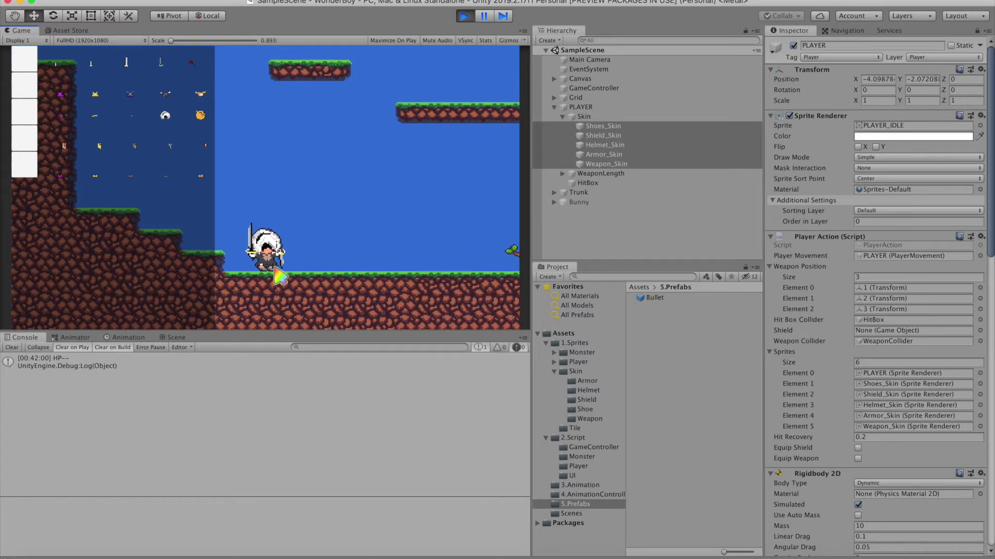
key("Right")
key("space")
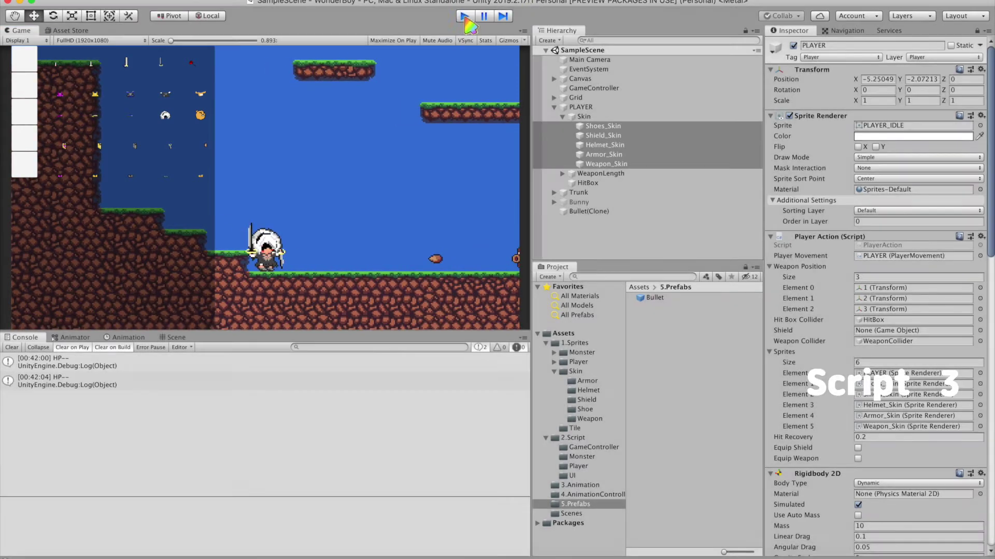
left_click(465, 19)
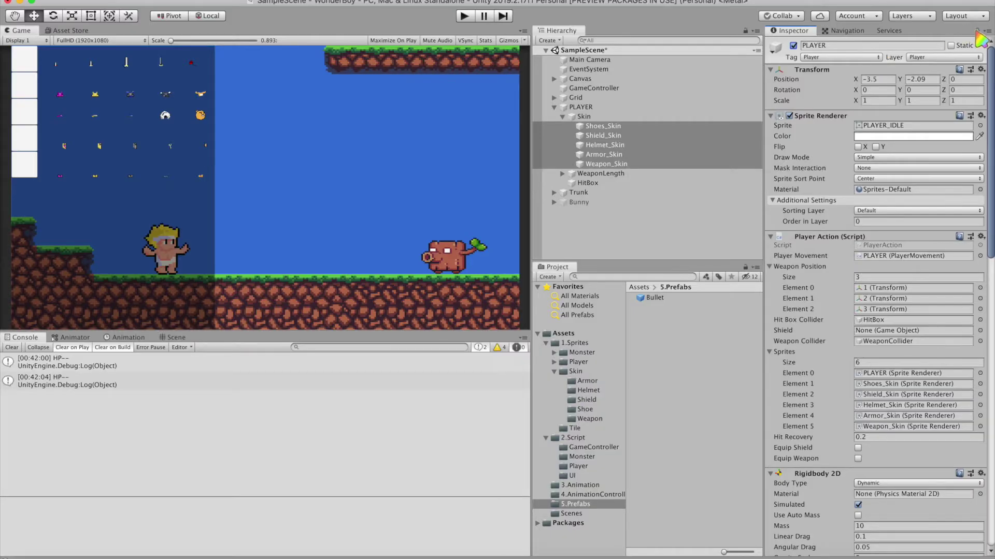
- Unlock the Inspector and open the PlayerSkin.cs script
left_click(977, 31)
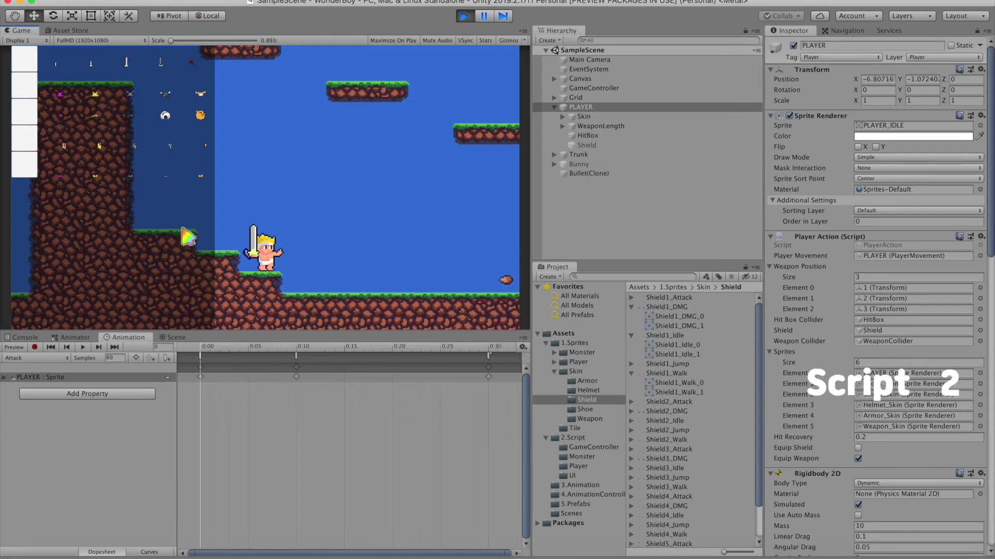
left_click(137, 146)
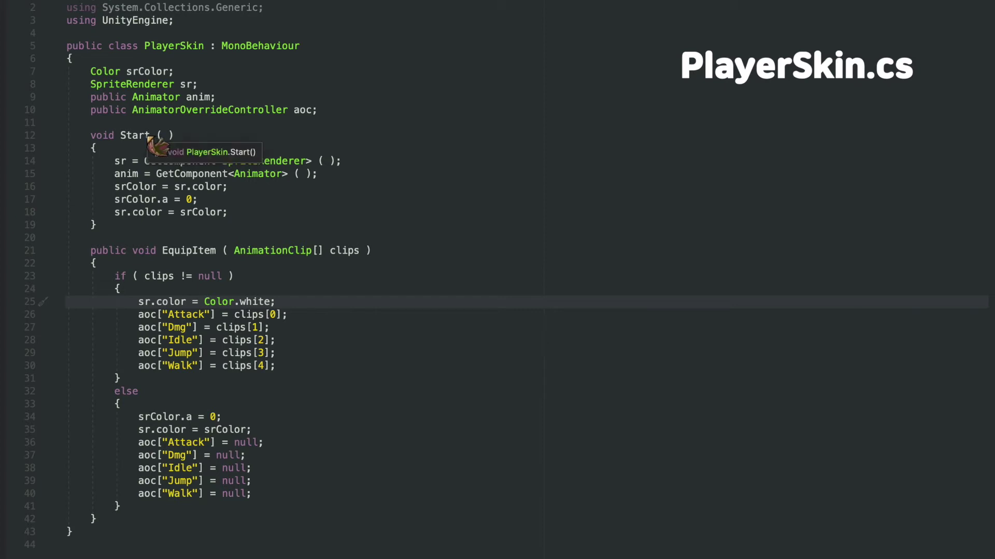
- Rename the Start method on line 12 of PlayerSkin.cs to Awake
double_click(134, 135)
type("Awake")
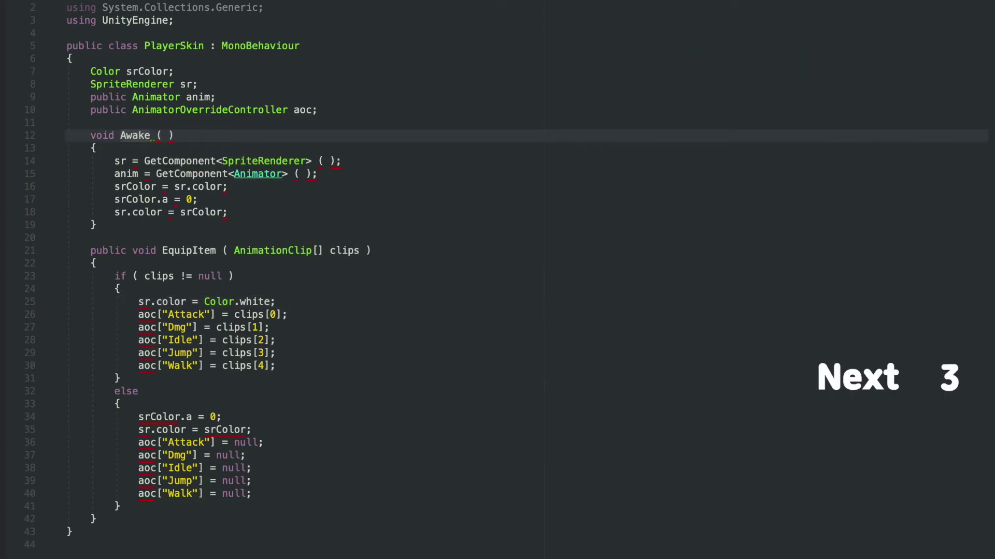
key("Down")
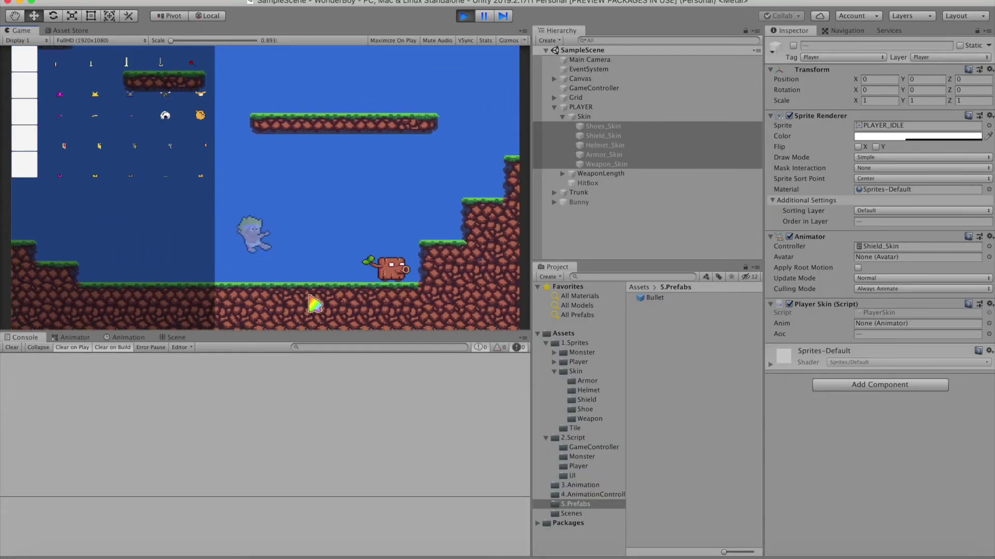
- Equip different shield and helmet skins via the skin buttons, then stop play with Cmd+P
left_click(164, 103)
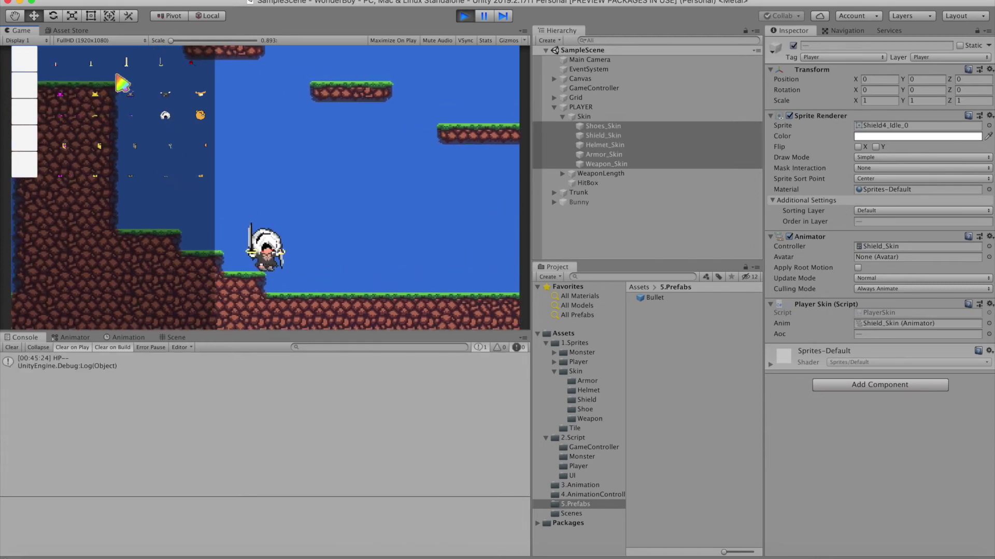
left_click(129, 97)
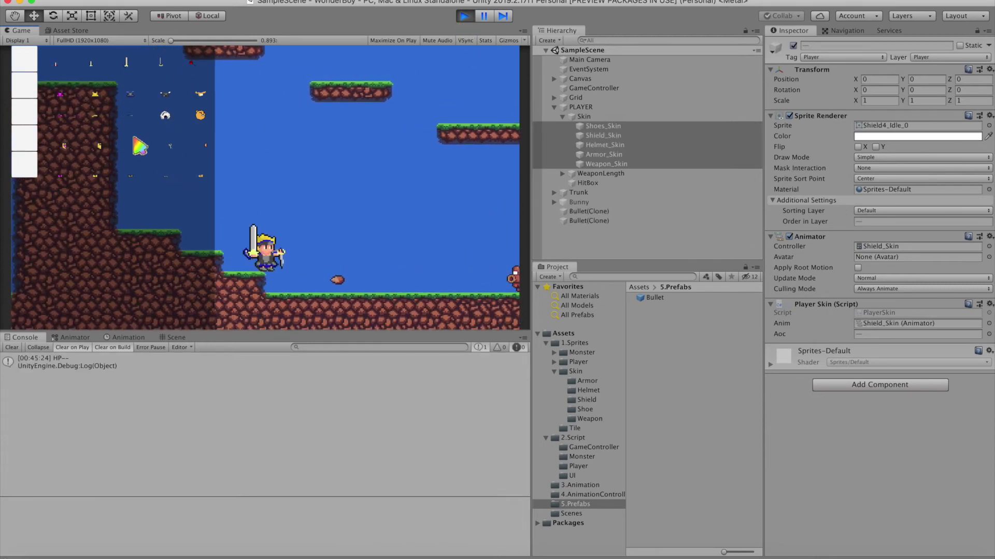
left_click(136, 142)
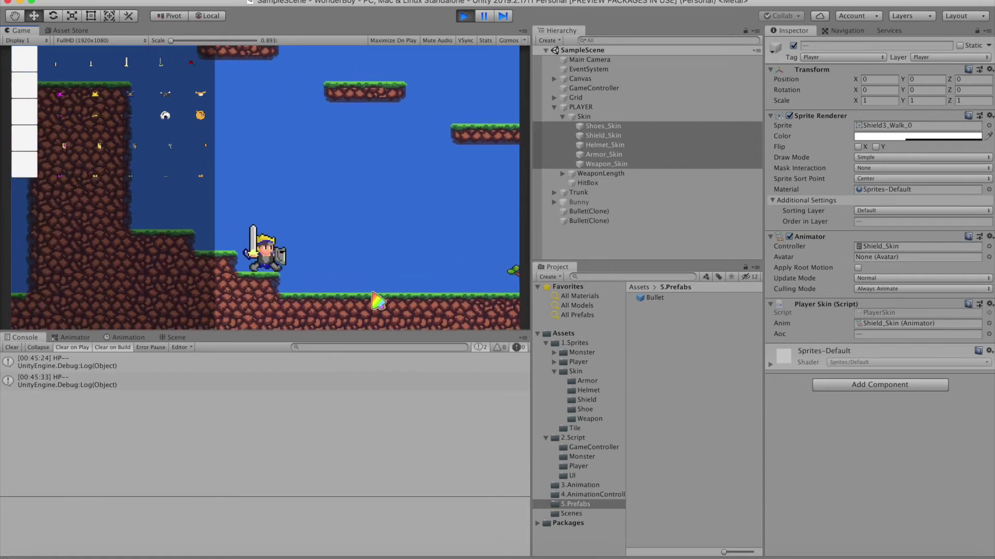
key("super+p")
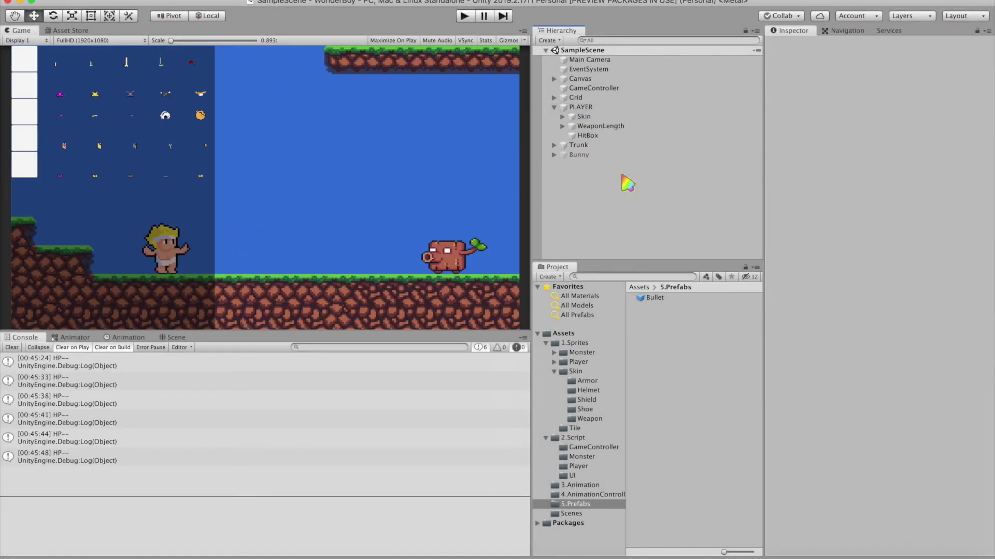
- Place the Shield1_Walk_0 sprite under PLAYER at position 0, 0 and view it in the Scene
left_click(591, 381)
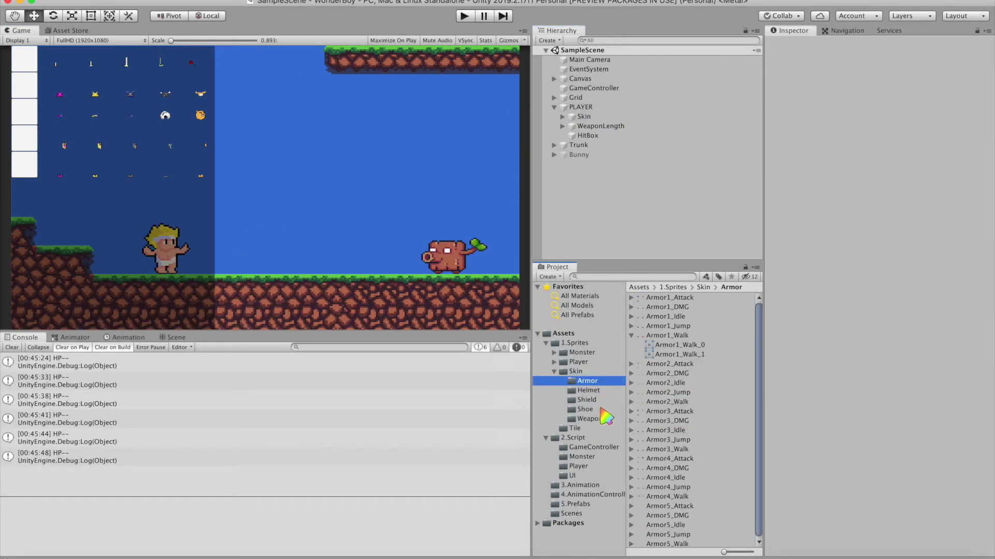
left_click(586, 399)
left_click(631, 373)
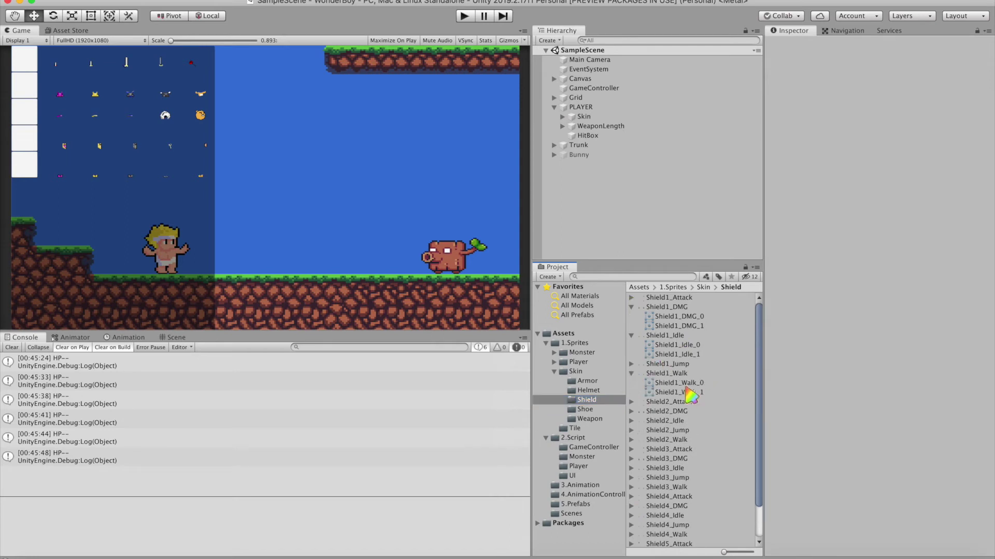
left_click_drag(678, 383, 587, 116)
left_click(878, 78)
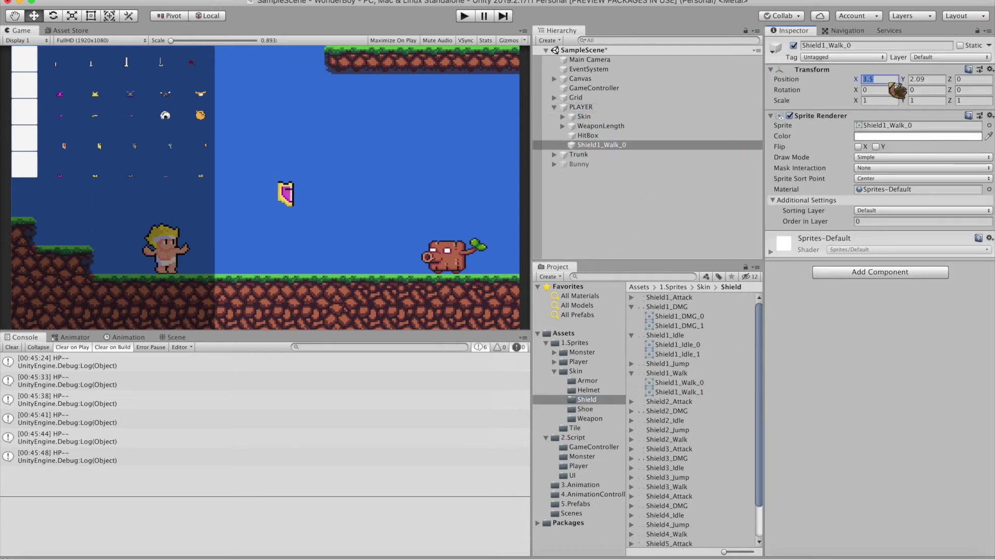
type("0")
key("Tab")
type("0")
left_click(184, 337)
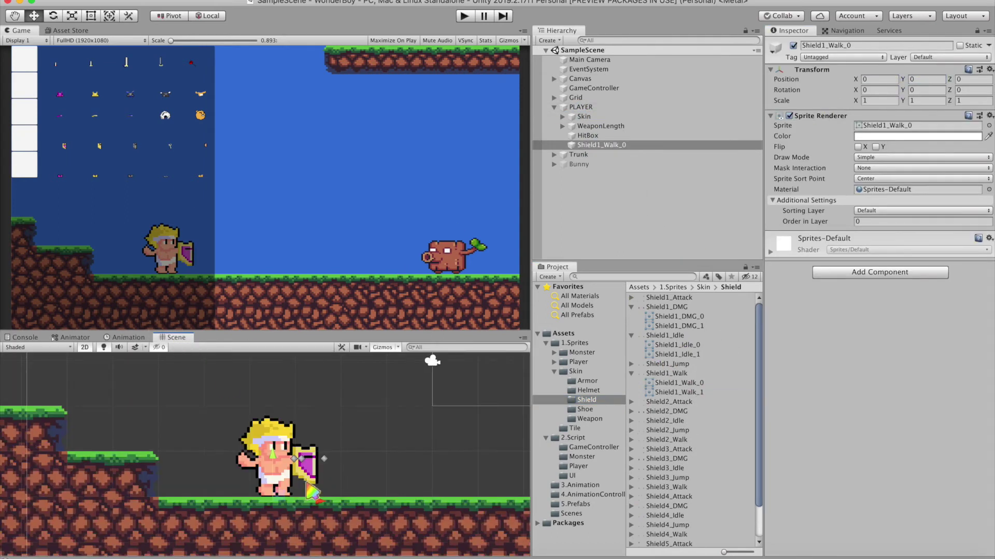
- Create an empty child object under PLAYER named Shield
right_click(586, 107)
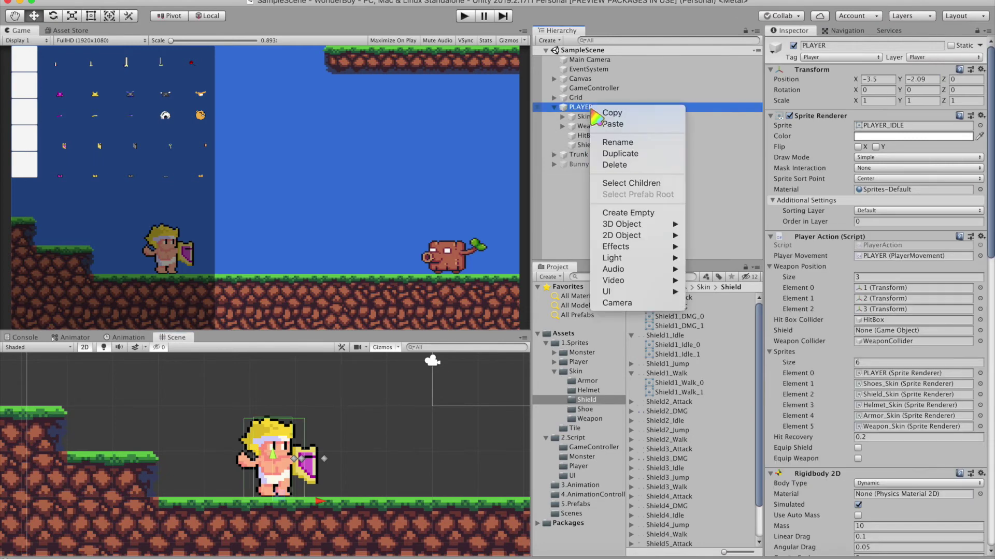
left_click(630, 211)
type("Shield")
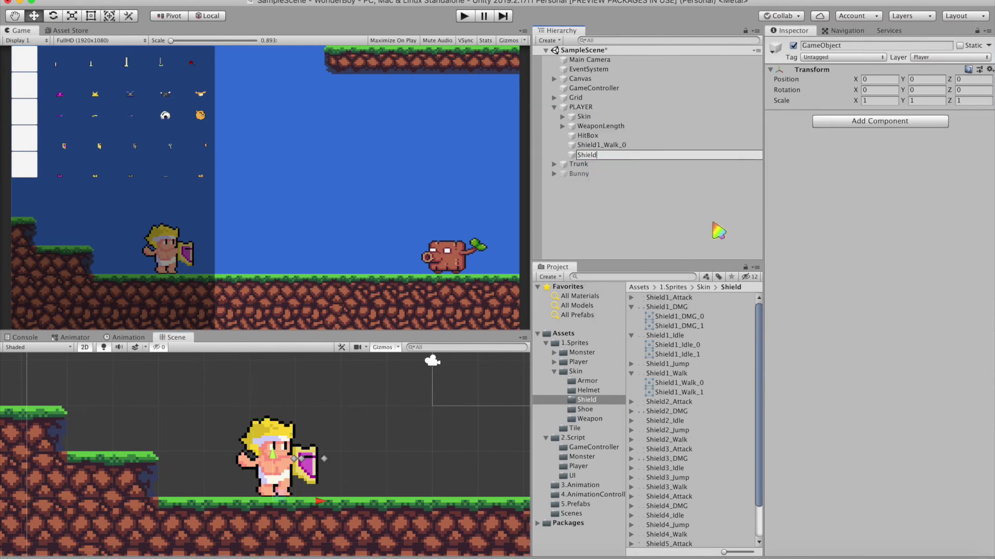
key("Return")
- Define a PlayerShield layer in User Layer 13 and put Shield on it
left_click(950, 57)
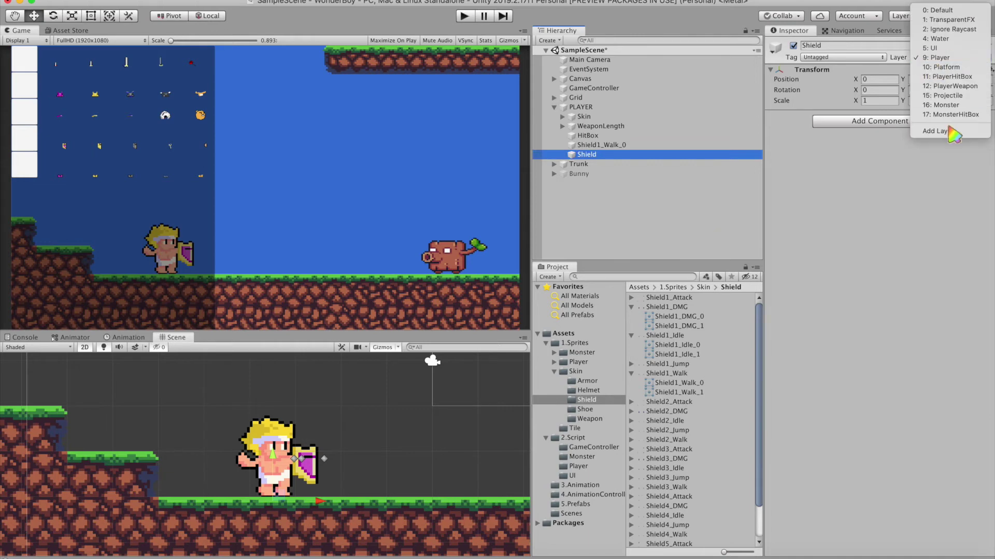
left_click(950, 129)
left_click(904, 241)
type("PlayerShield")
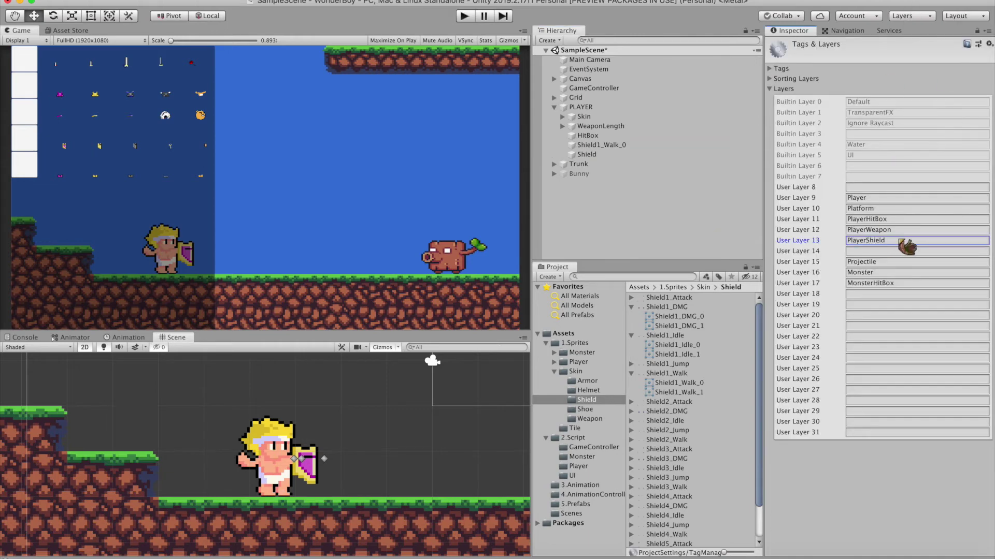
left_click(586, 154)
left_click(950, 57)
left_click(970, 97)
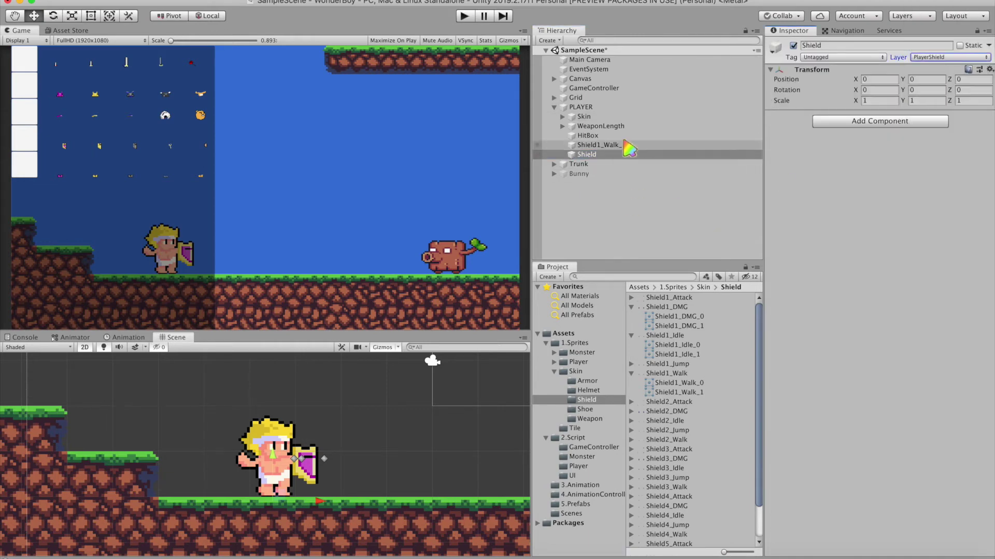
left_click(869, 122)
- Add a Box Collider 2D to Shield and stretch it up and right over the shield sprite
type("box")
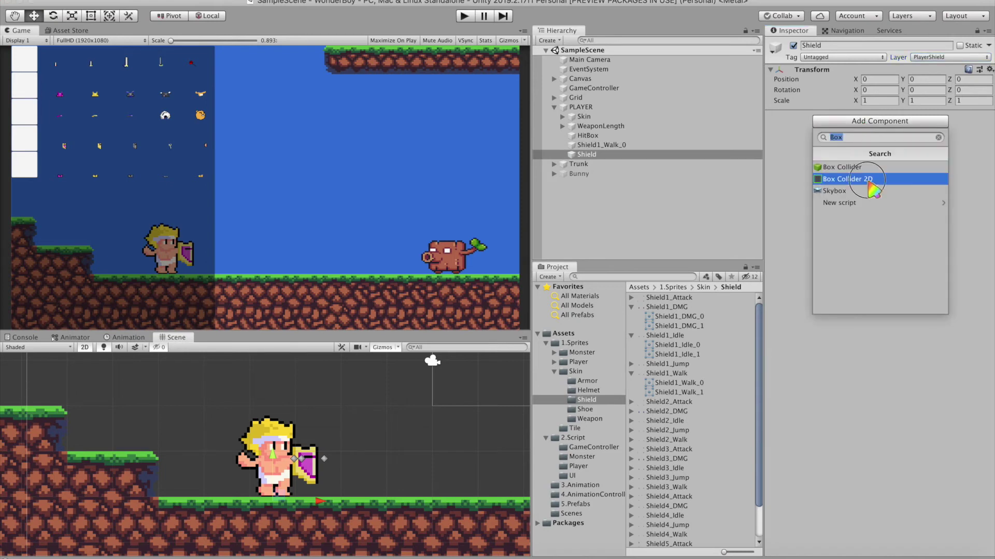
left_click(872, 180)
left_click(863, 129)
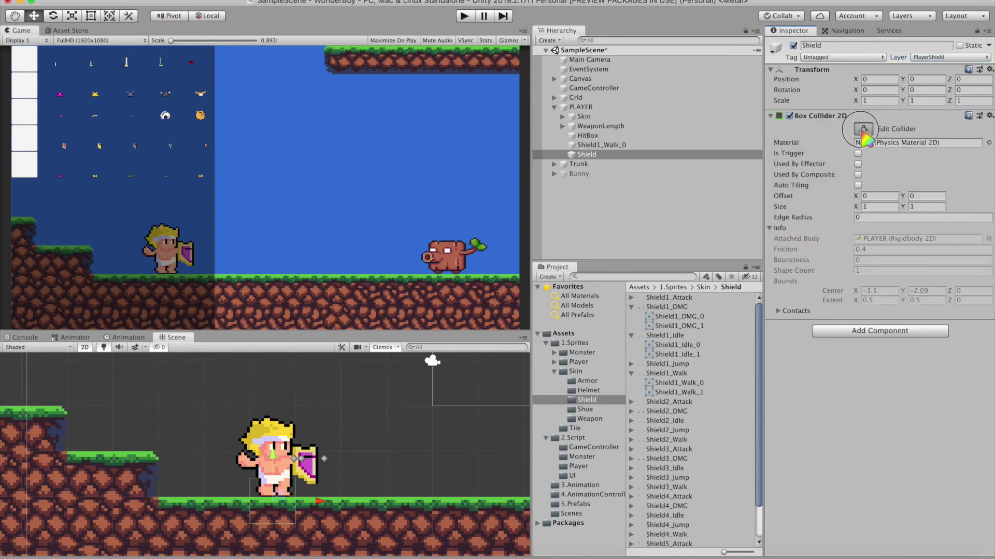
left_click_drag(273, 479, 273, 446)
left_click_drag(295, 484, 318, 484)
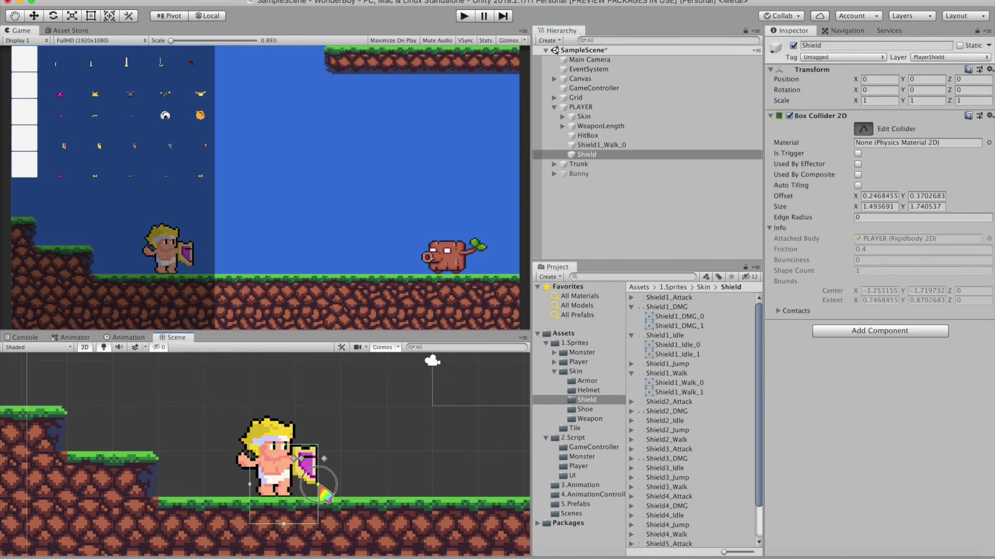
left_click(275, 471)
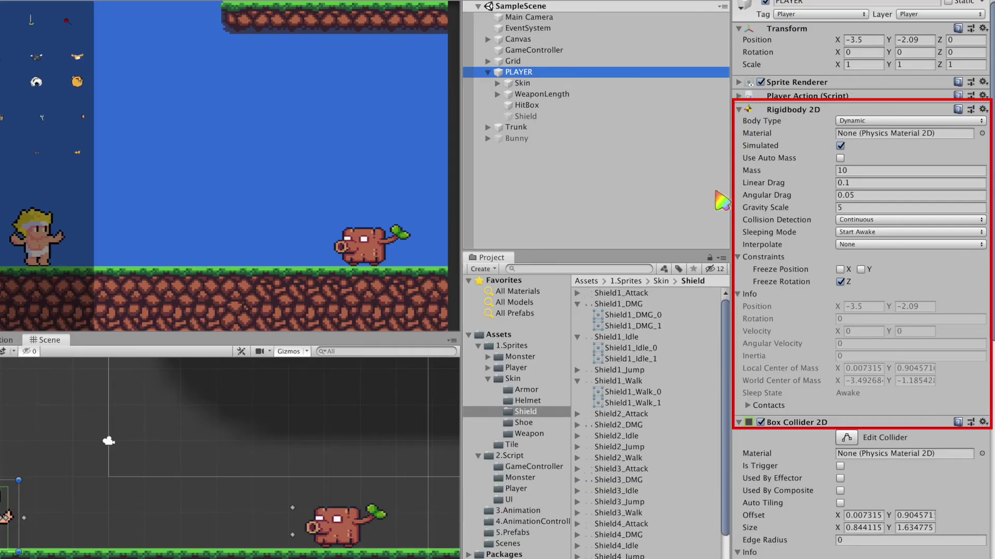
left_click(541, 117)
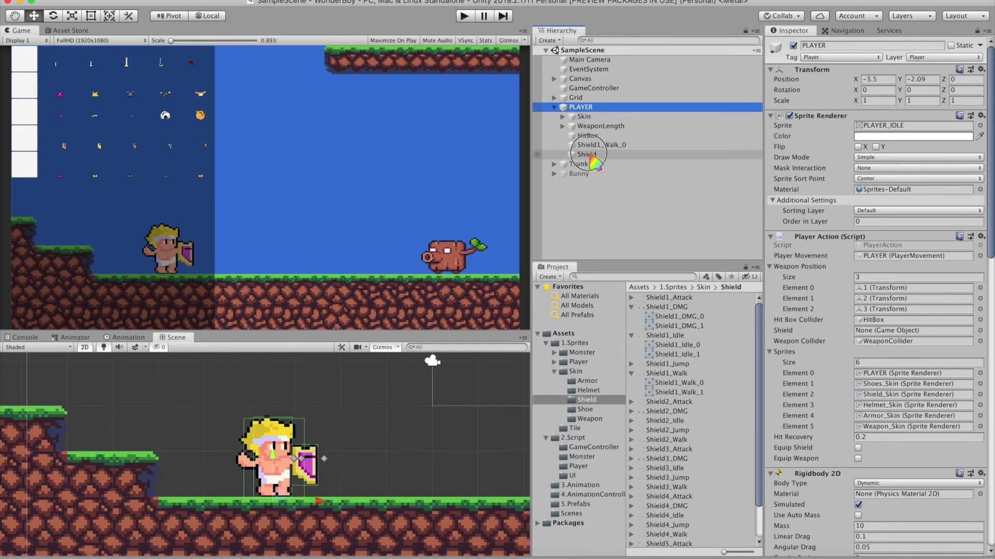
- Assign the Shield object to PLAYER's Shield slot and open the Physics 2D project settings
left_click_drag(590, 156, 872, 335)
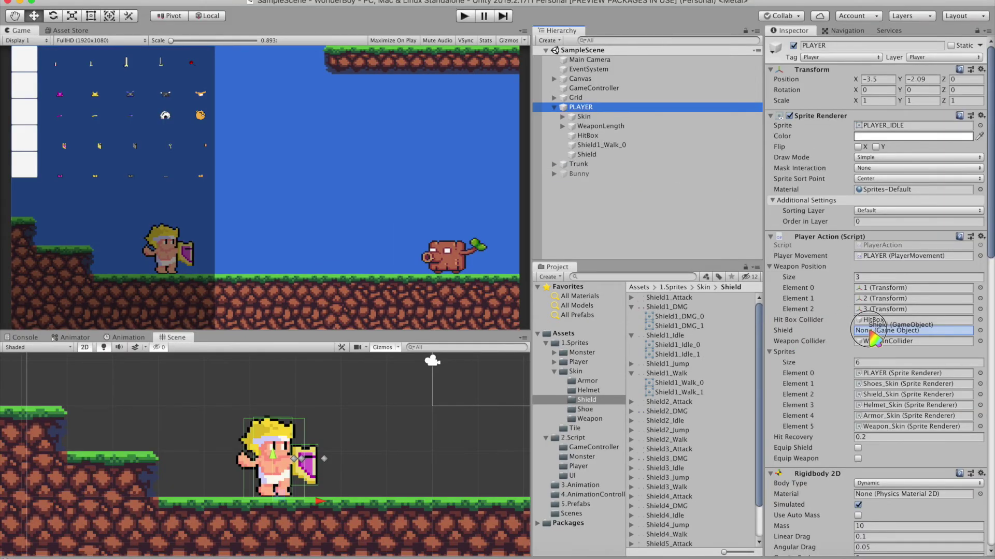
left_click(104, 1)
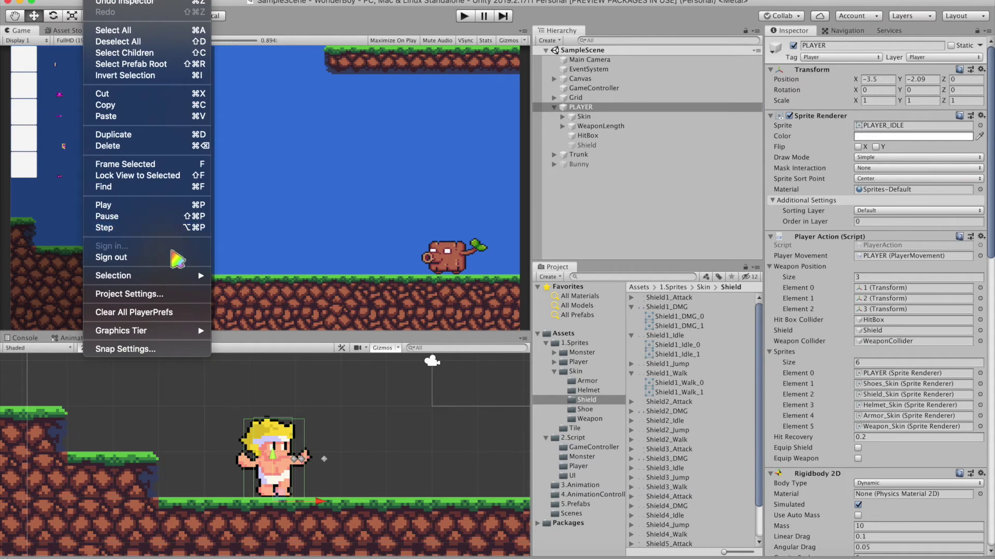
left_click(167, 294)
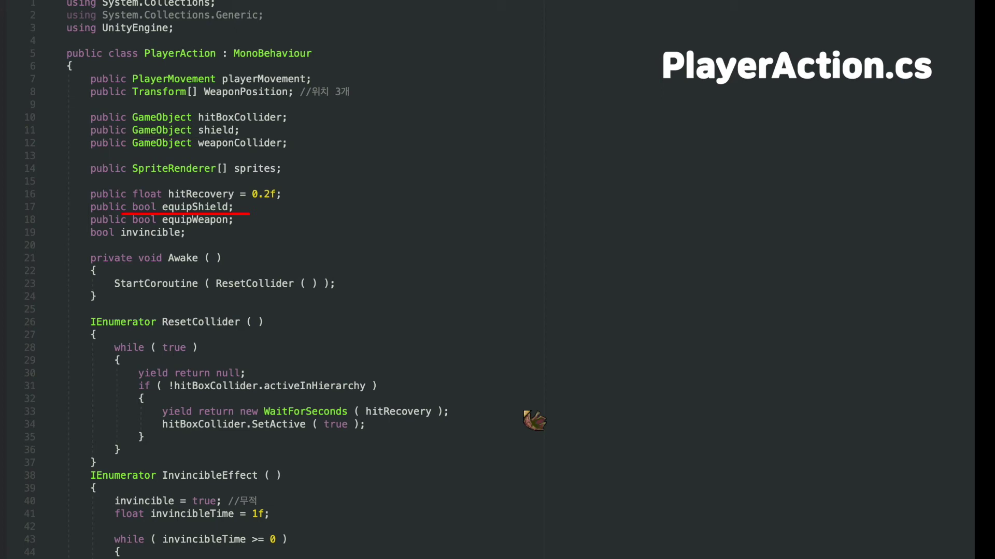
- Expand and review the ShieldColliderOnOff and EquipShield methods in PlayerAction.cs
scroll(534, 420, "down", 20)
scroll(473, 344, "down", 6)
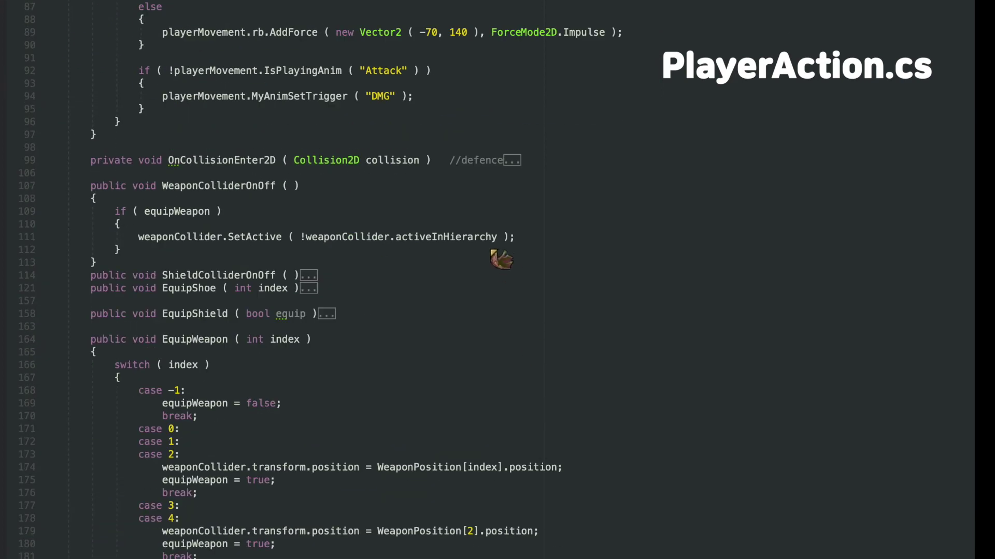
scroll(499, 260, "up", 6)
scroll(570, 404, "down", 6)
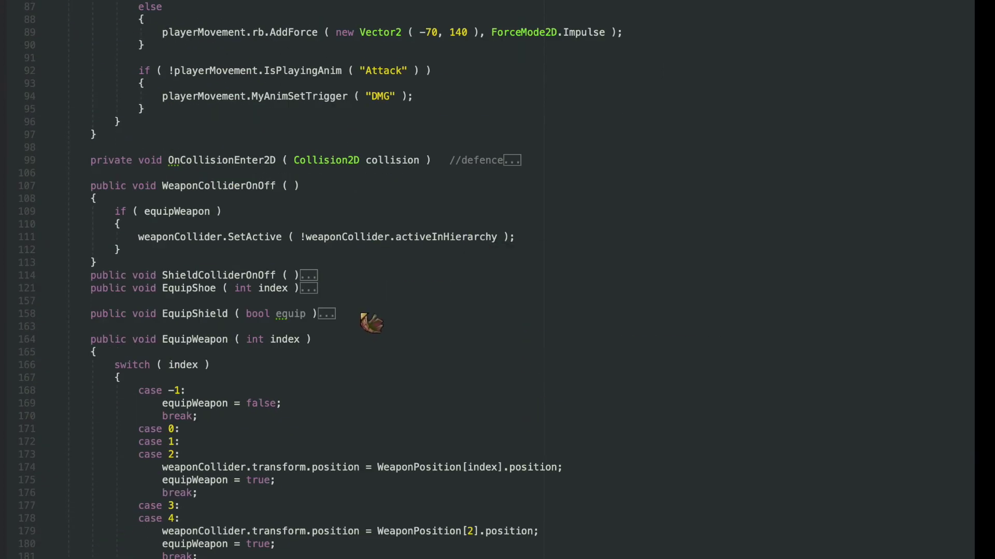
left_click(62, 314)
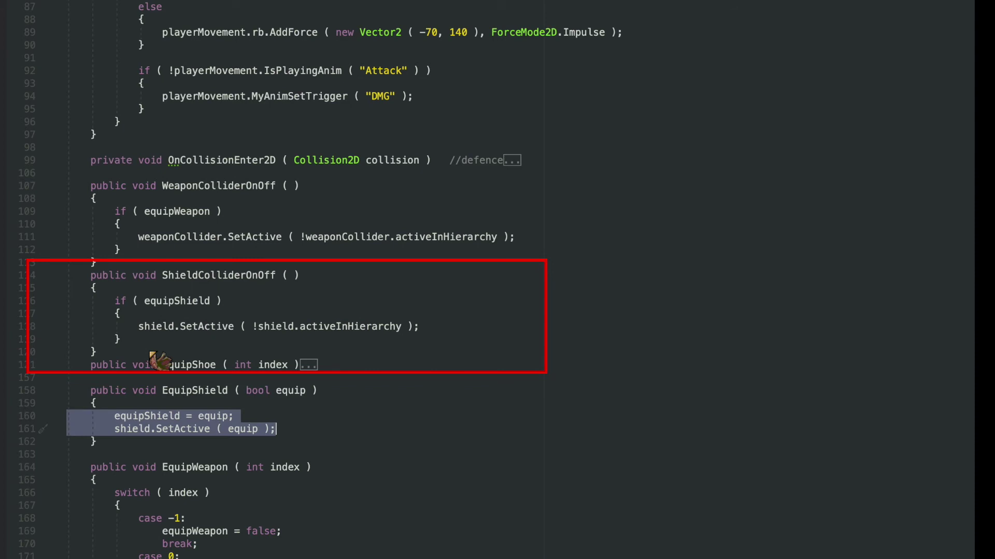
scroll(156, 358, "down", 5)
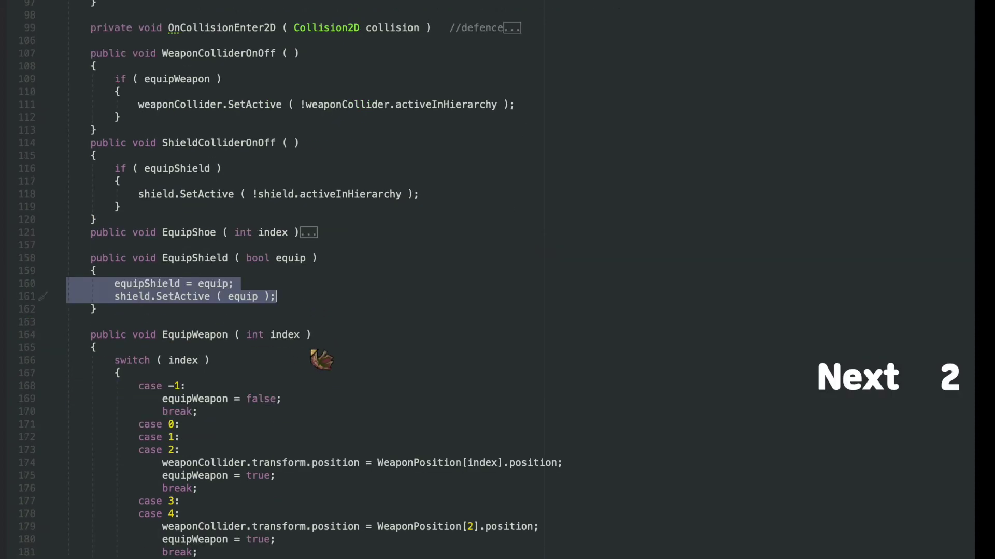
left_click(405, 314)
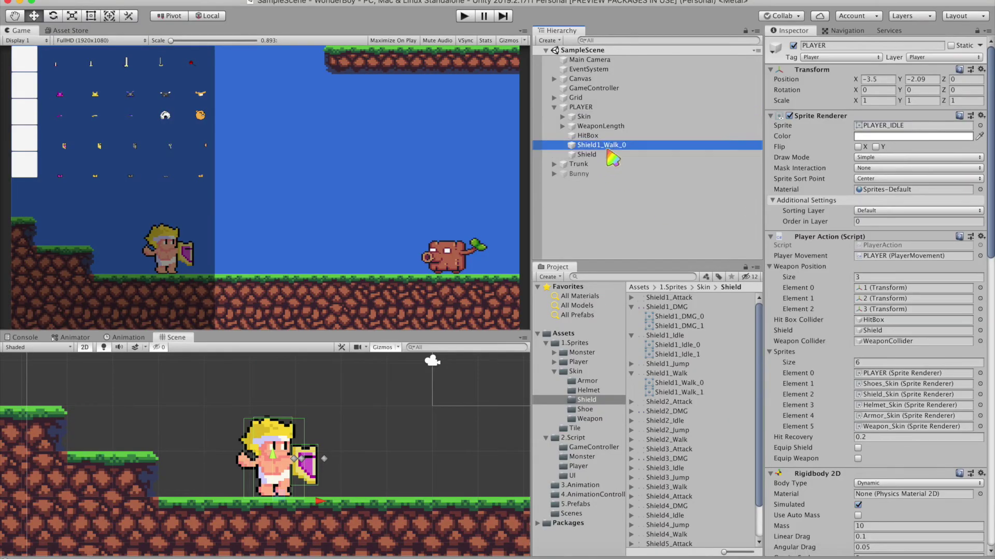
- Delete the stray Shield1_Walk_0 object, then play-test, checking Shield's Box Collider 2D while walking right
left_click(637, 147)
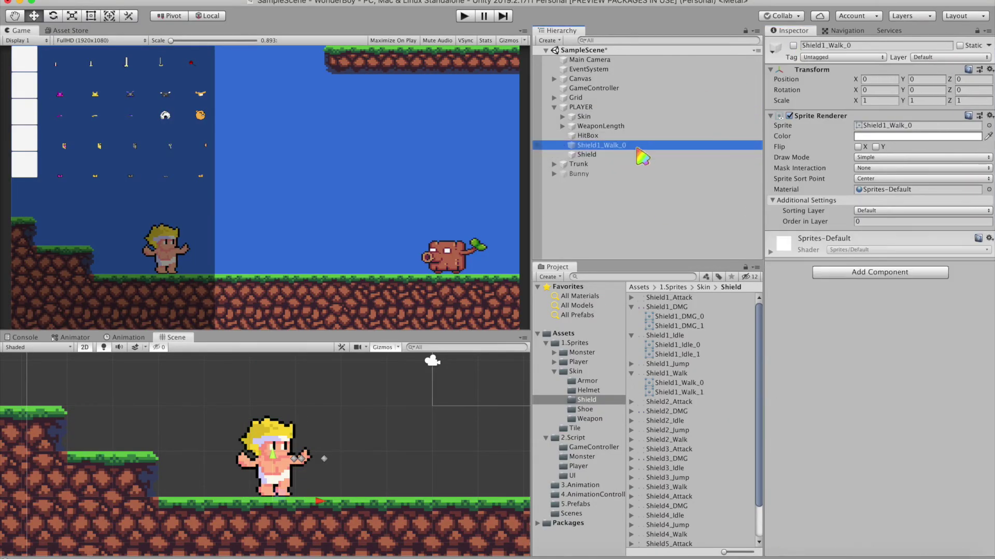
key("super+BackSpace")
key("super+p")
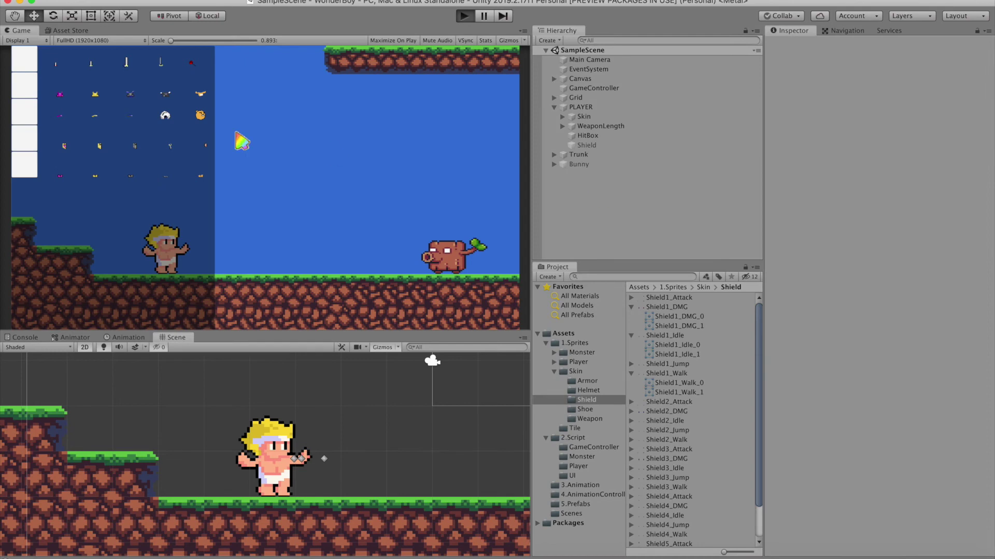
left_click(587, 145)
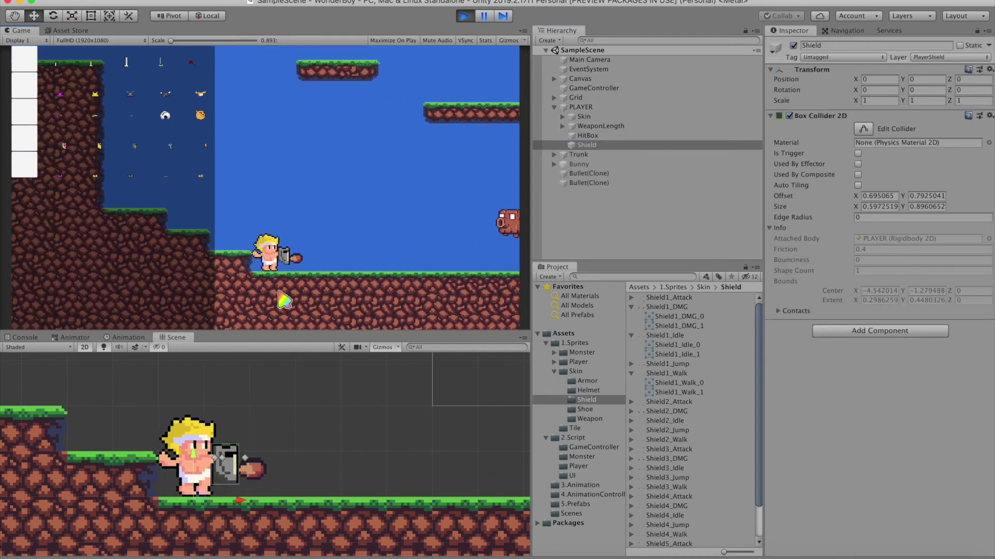
key("Right")
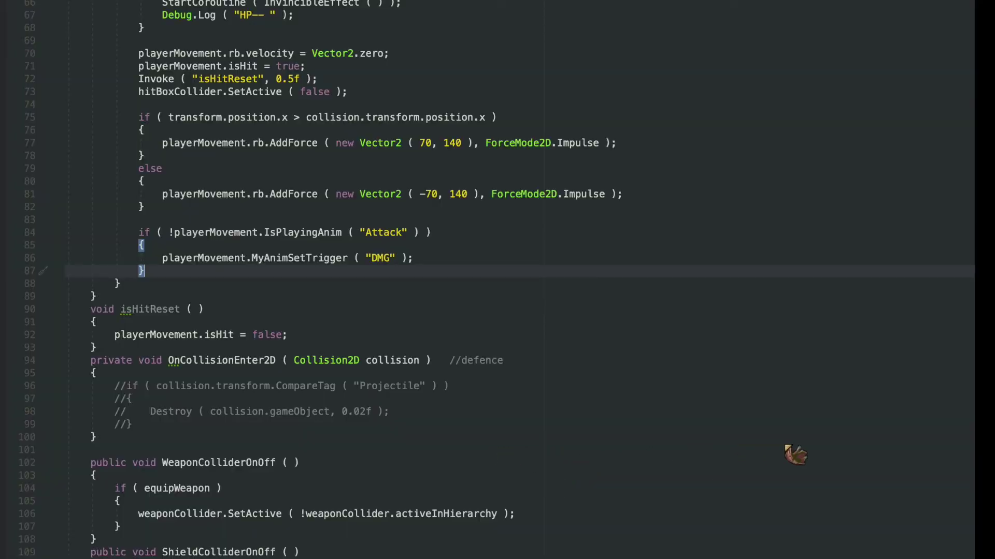
- Uncomment the Projectile-destroying lines in OnCollisionEnter2D and scroll UISkinChangeBtn to ChangeShieldButton
left_click_drag(38, 384, 122, 424)
key("super+slash")
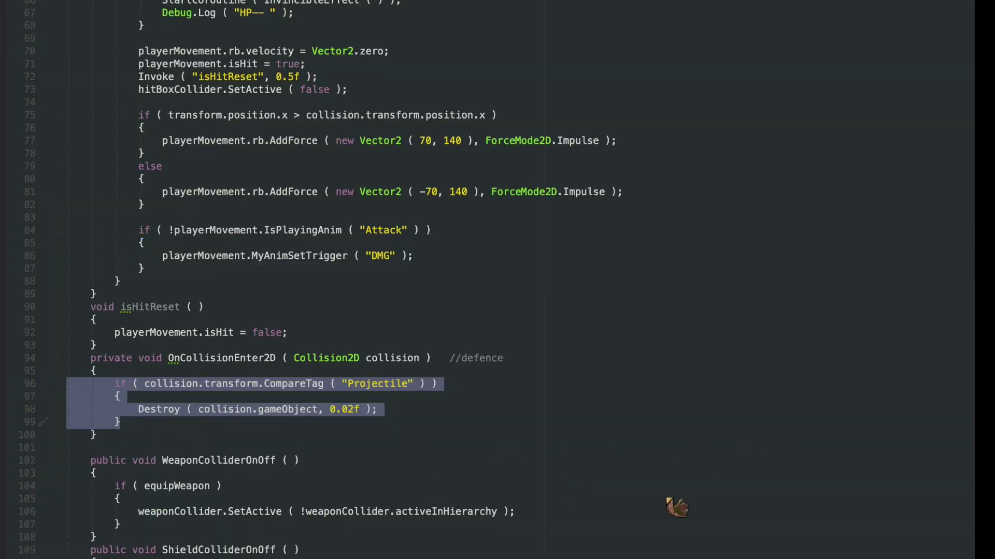
left_click(777, 440)
scroll(492, 171, "down", 3)
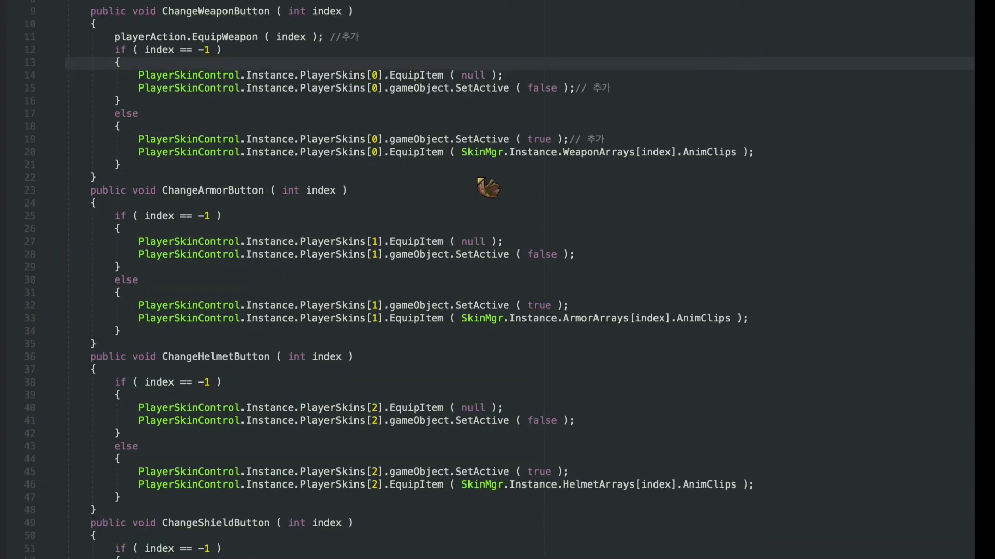
scroll(477, 179, "down", 7)
left_click_drag(104, 294, 344, 294)
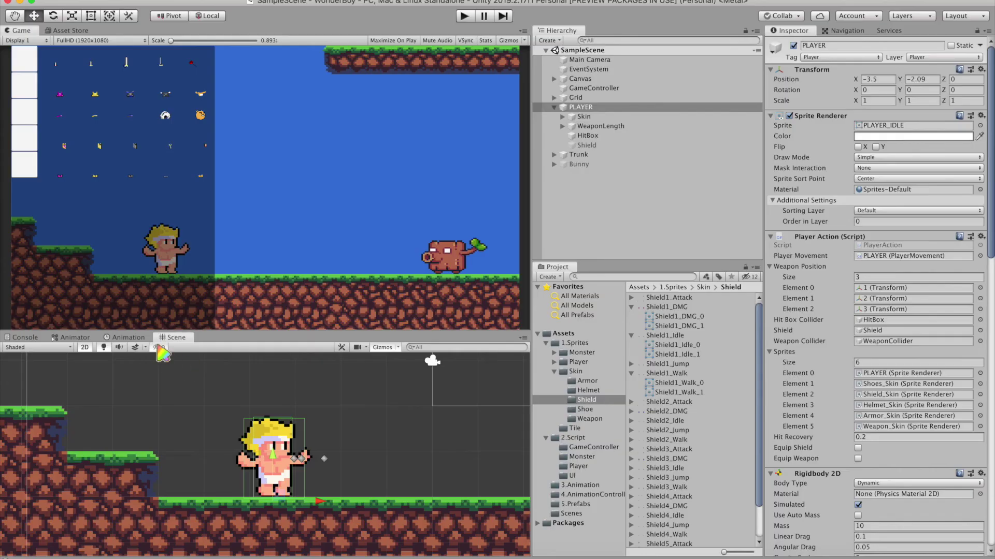
- Show PLAYER's Attack clip in the Animation window with preview enabled
left_click(124, 339)
left_click(37, 358)
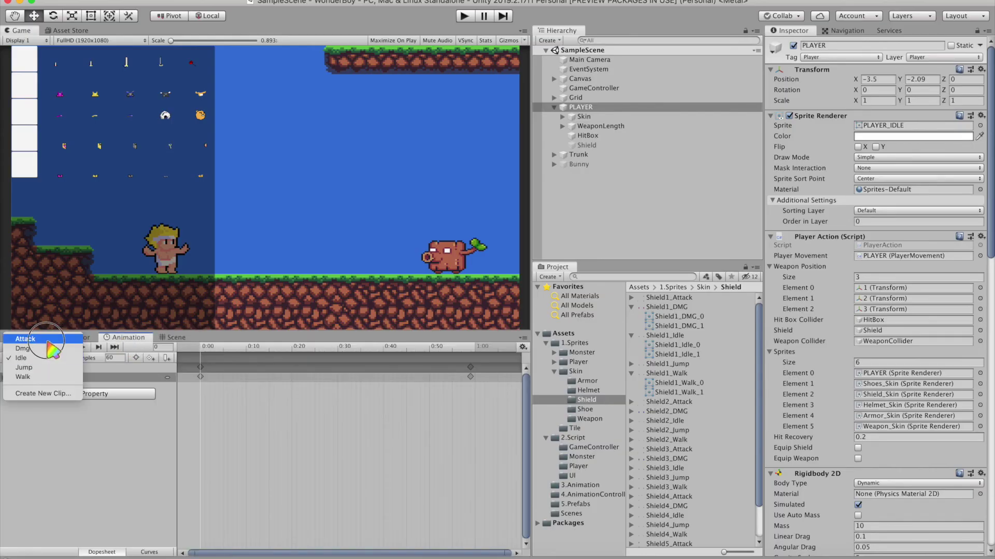
left_click(21, 340)
left_click(223, 372)
left_click(198, 369)
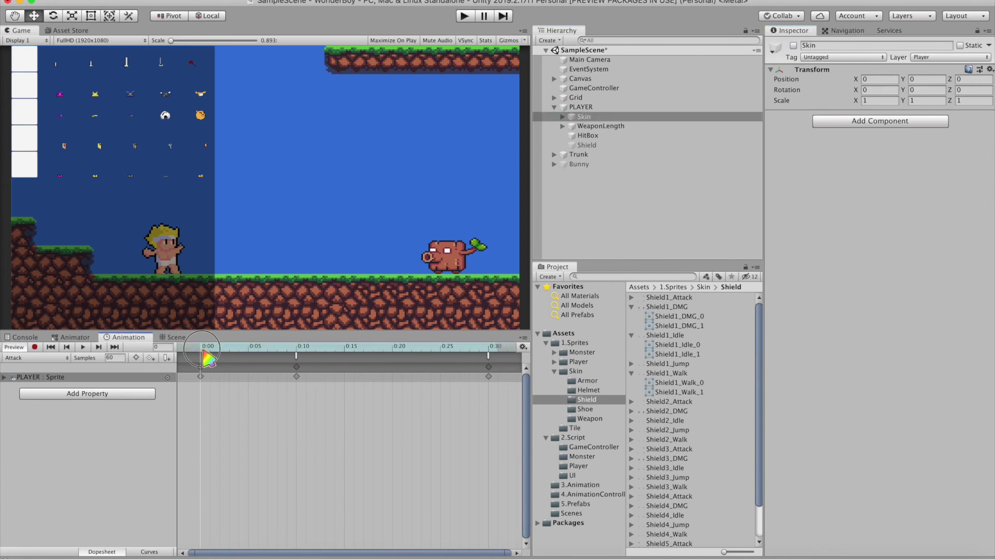
- Add animation events at the start and end of Attack, both calling ShieldColliderOnOff
left_click(166, 358)
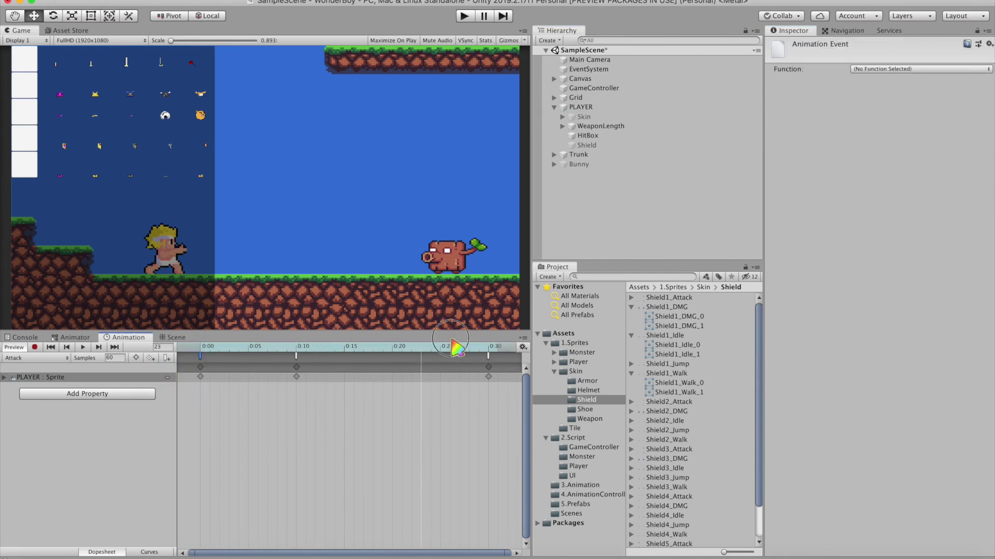
left_click(865, 69)
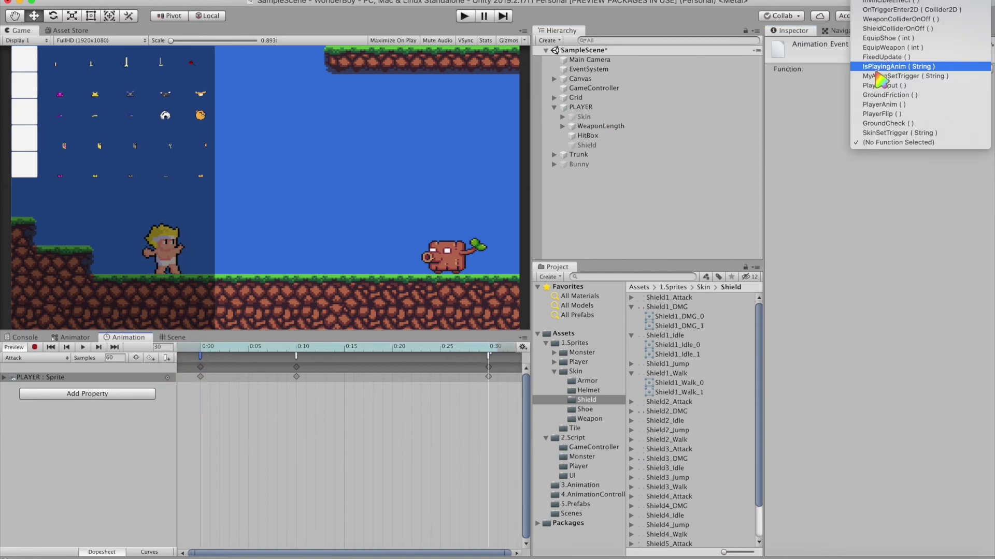
left_click(918, 28)
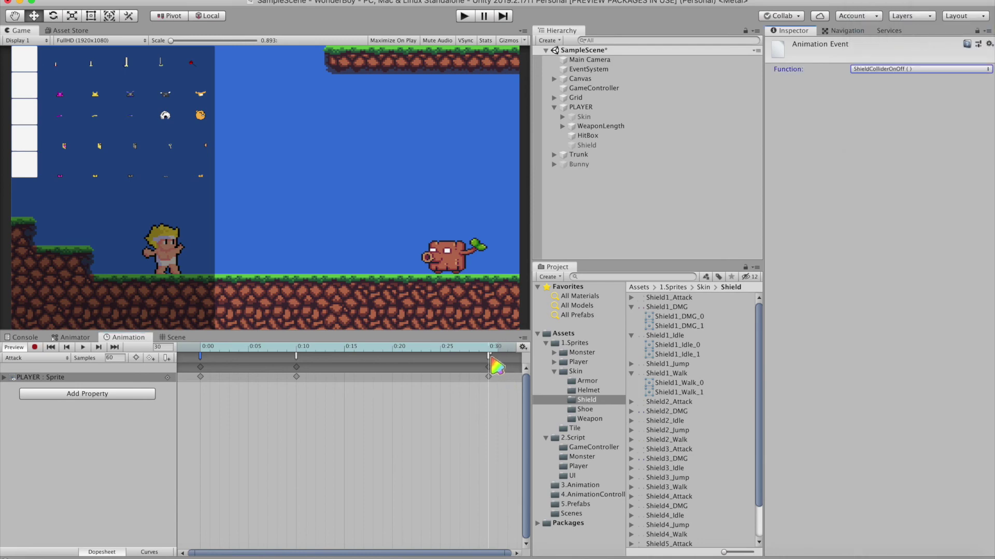
left_click(894, 70)
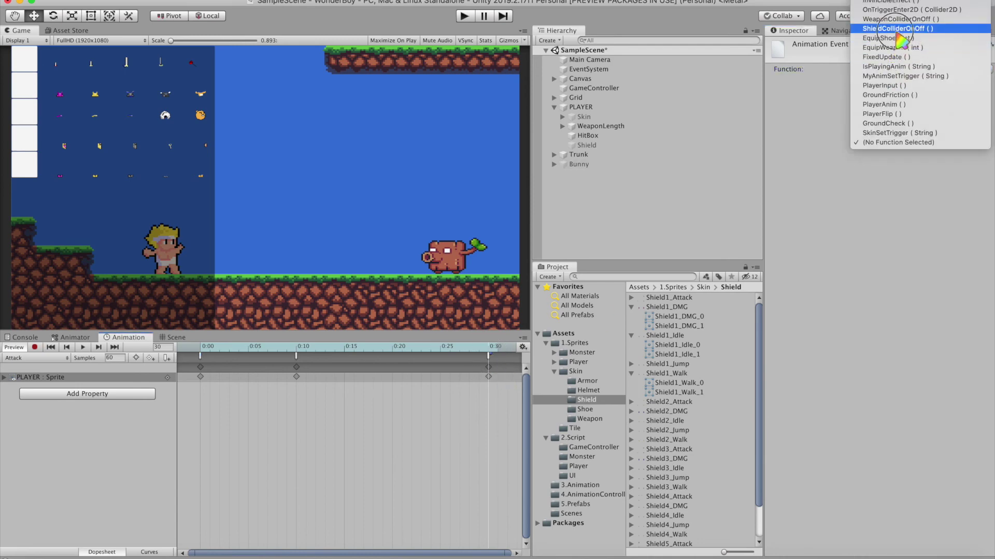
left_click(881, 29)
left_click(584, 117)
left_click(465, 16)
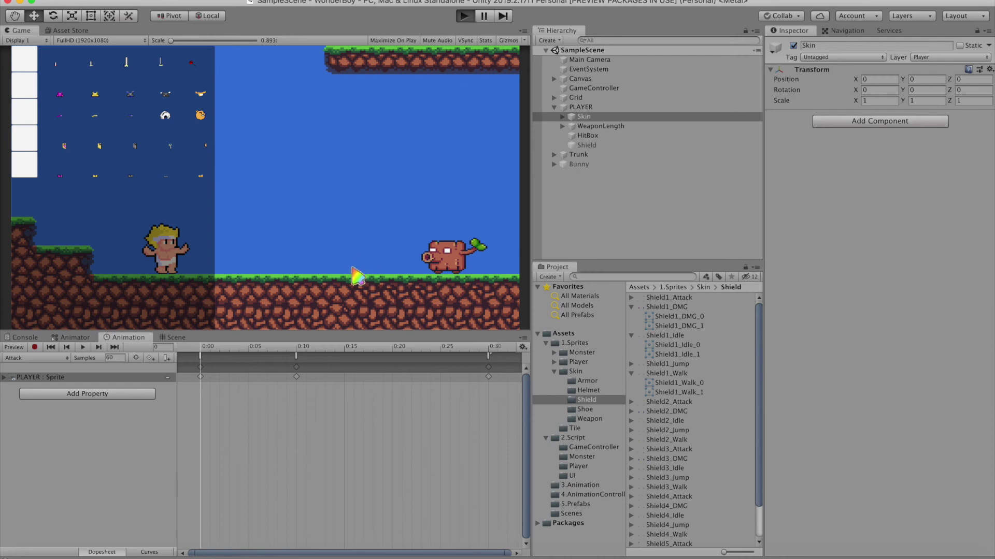
- With PLAYER selected, walk right and left, jump and swing the sword in Play mode
key("Right")
left_click(173, 338)
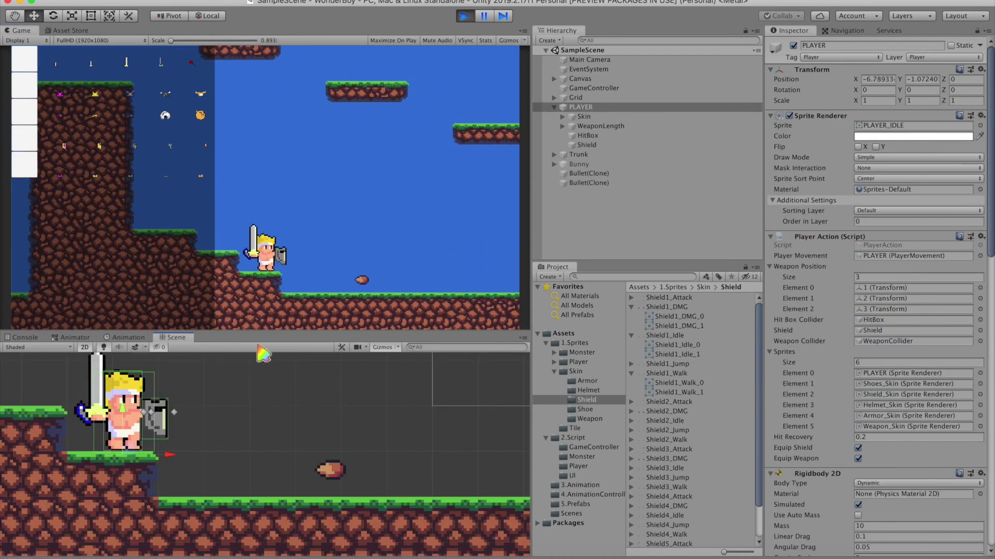
left_click(309, 327)
key("Right")
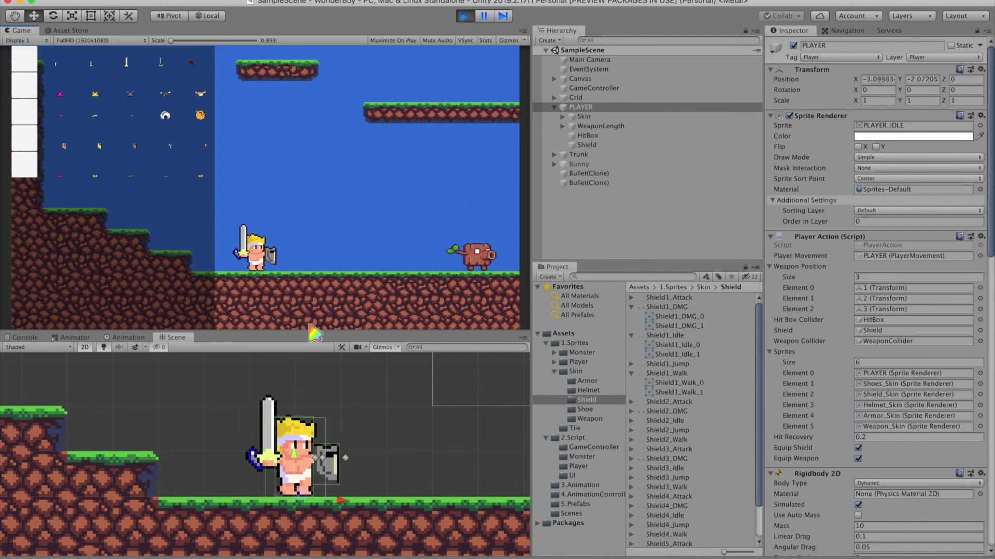
key("Right")
key("space")
key("x")
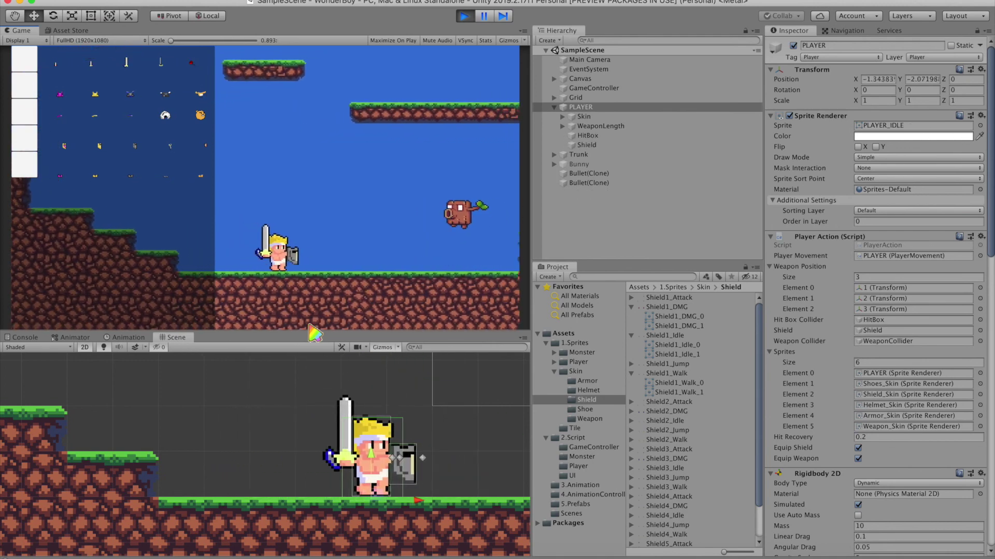
key("Left")
key("x")
key("x")
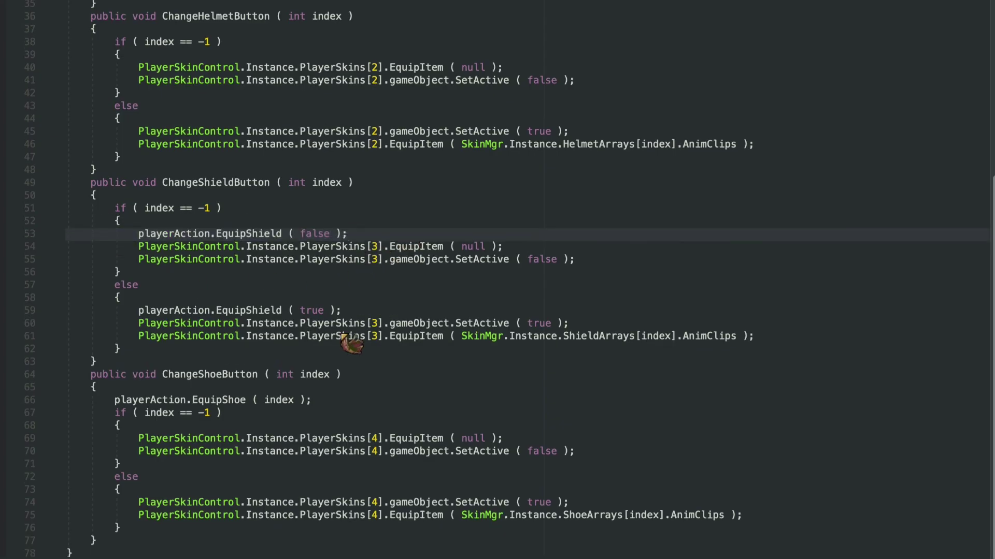
scroll(343, 337, "down", 2)
left_click_drag(114, 343, 312, 343)
left_click(392, 346)
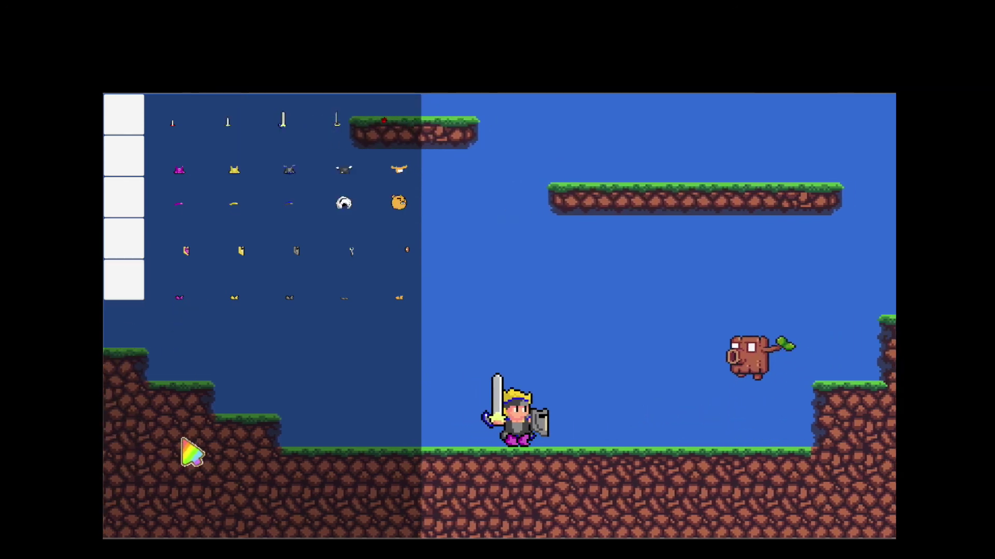
- Equip the yellow, grey, blue and finally orange boots from the inventory grid
left_click(234, 297)
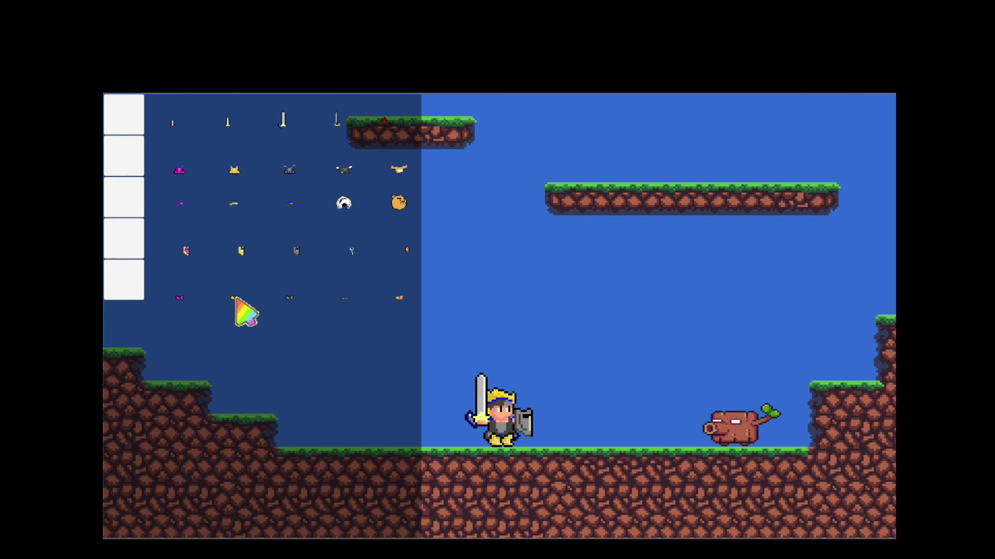
left_click(290, 297)
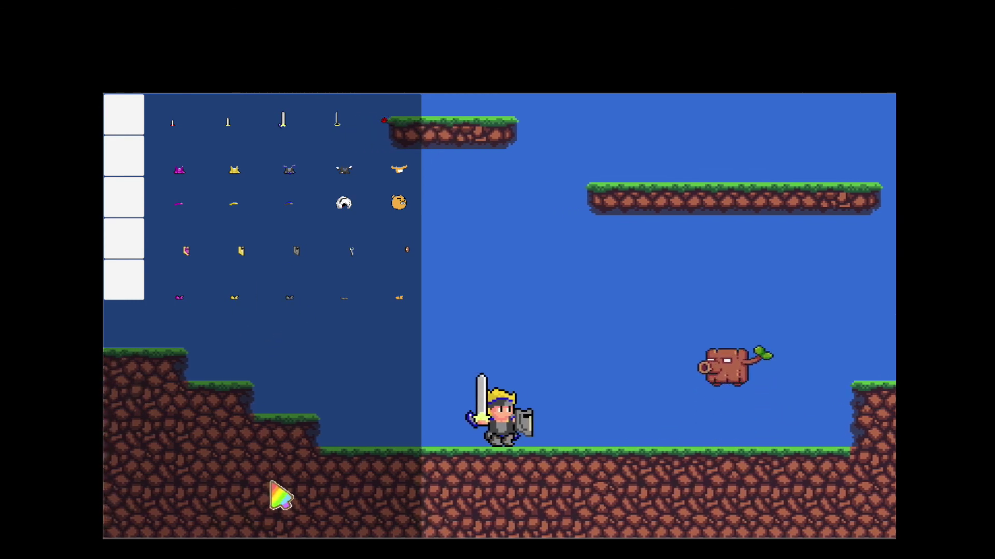
left_click(348, 297)
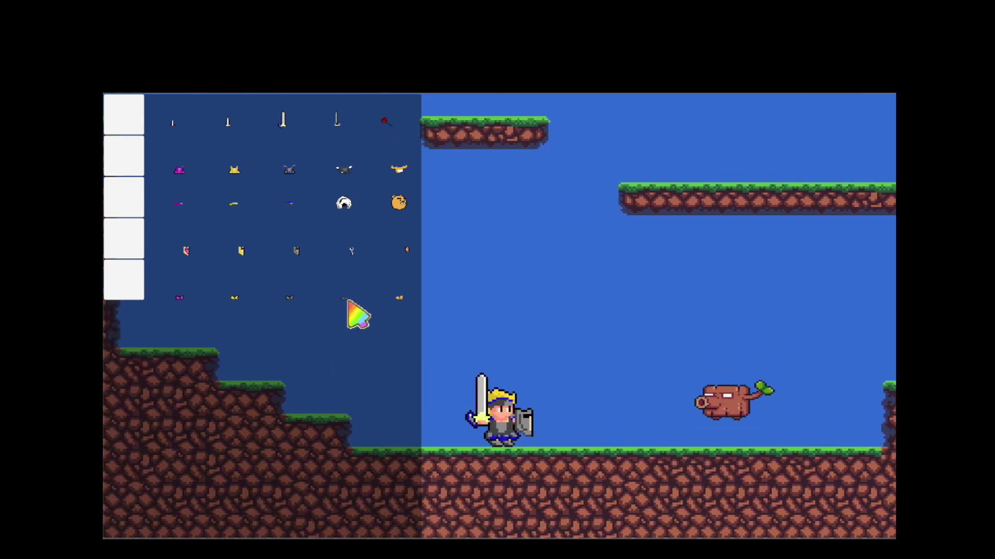
left_click(397, 298)
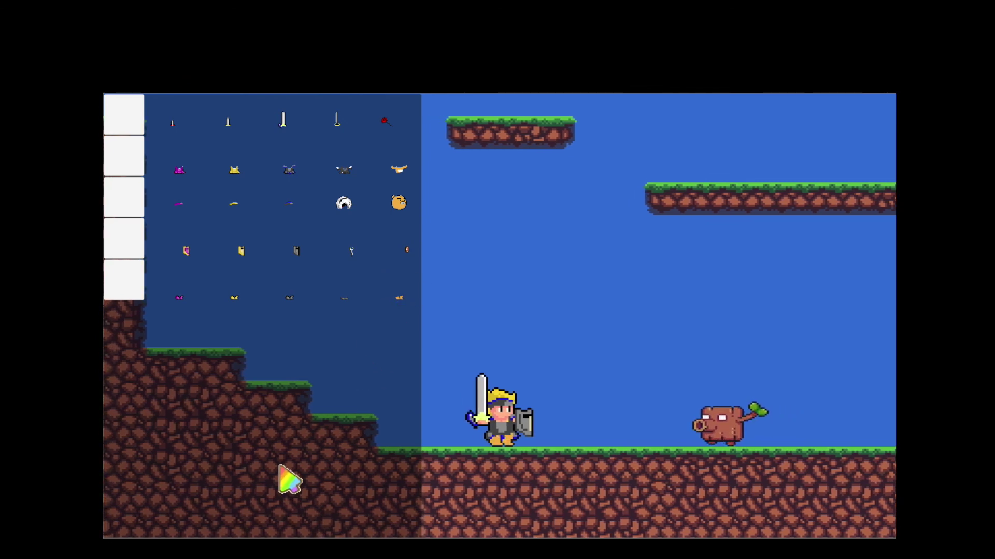